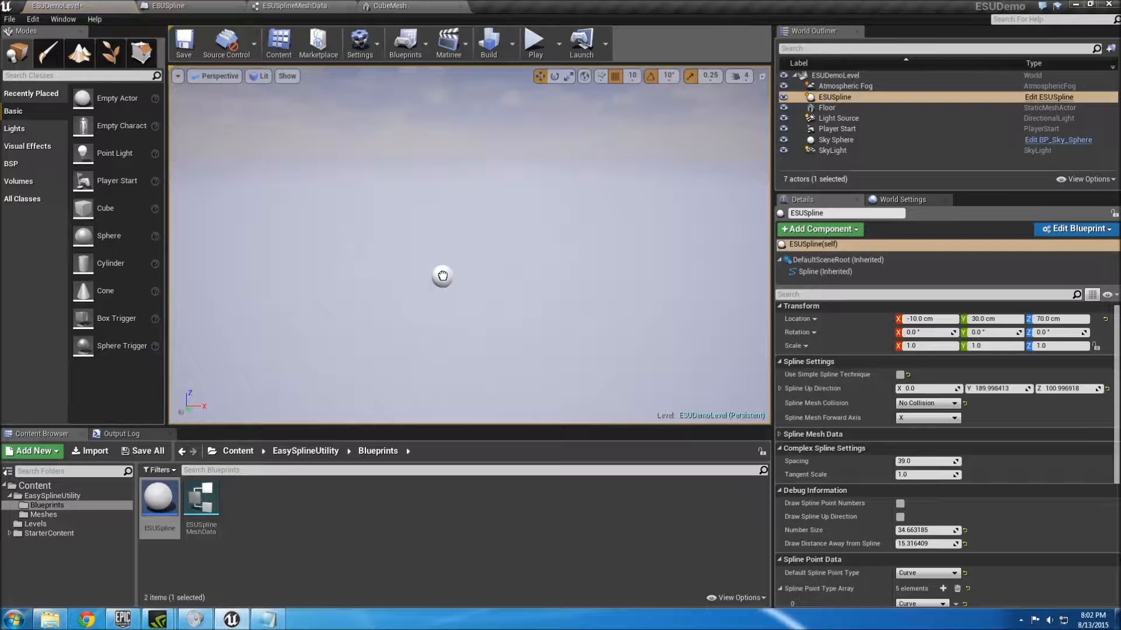
Step: Place a second ESUSpline actor in the level
{"action": "right_click_drag", "start_coordinate": [450, 307], "coordinate": [443, 277]}
{"action": "scroll", "coordinate": [456, 284], "scroll_direction": "up", "scroll_amount": 4}
{"action": "scroll", "coordinate": [454, 291], "scroll_direction": "down", "scroll_amount": 4}
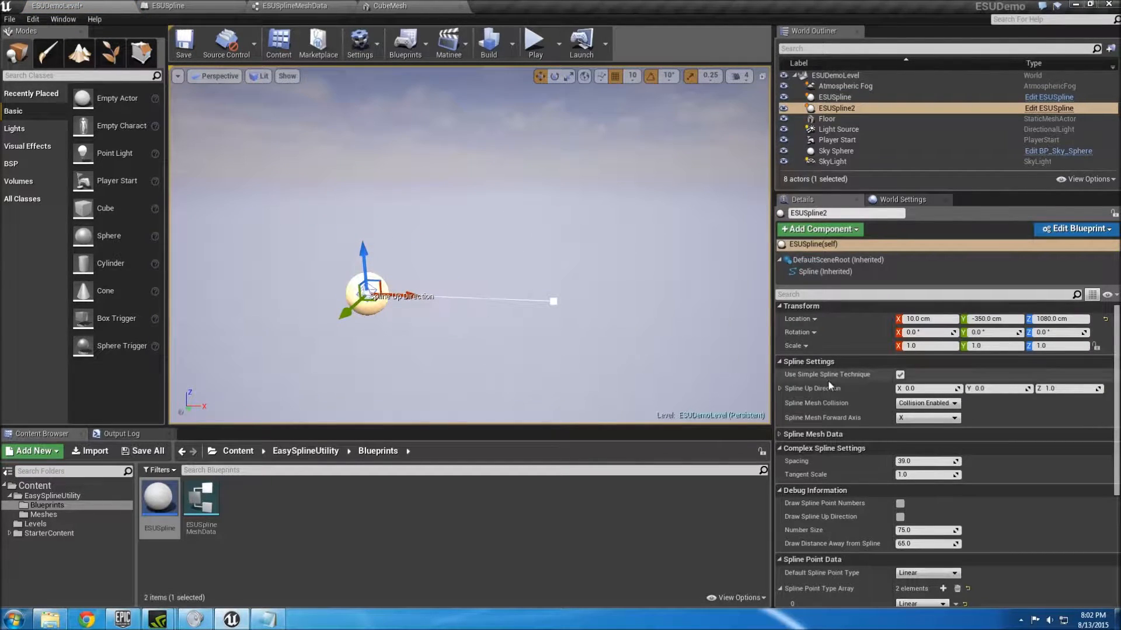
Step: Collapse ESUSpline2's Complex Spline Settings, Debug Information, Spline Point Data, Rendering, Input and Actor categories
{"action": "scroll", "coordinate": [860, 479], "scroll_direction": "down", "scroll_amount": 3}
{"action": "left_click", "coordinate": [779, 391]}
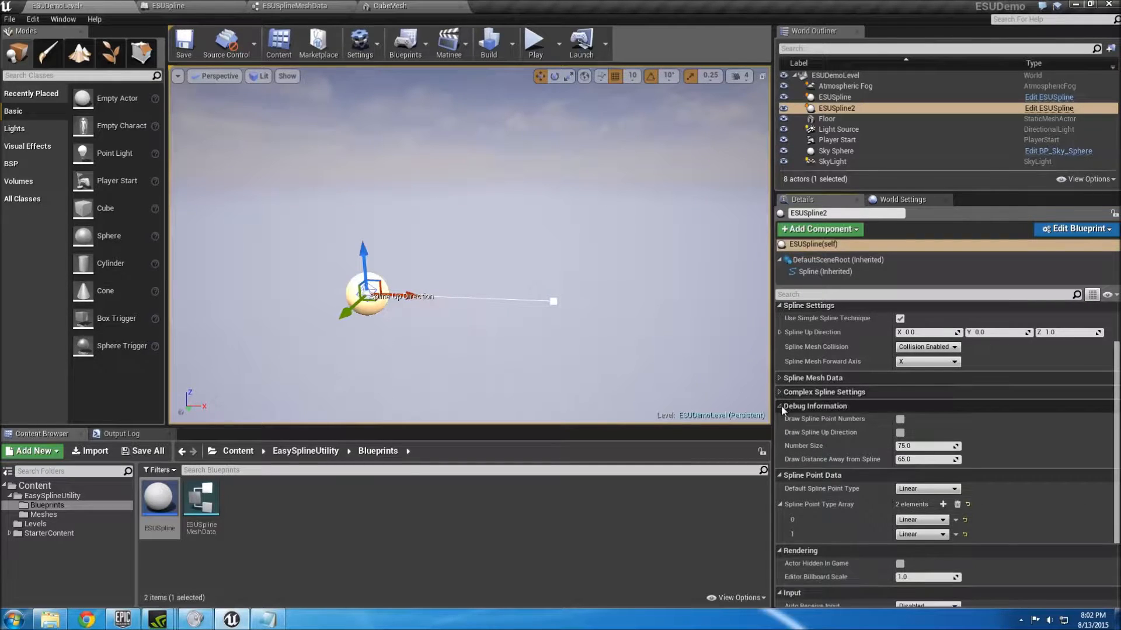
{"action": "left_click", "coordinate": [780, 406]}
{"action": "left_click", "coordinate": [779, 419]}
{"action": "left_click", "coordinate": [779, 454]}
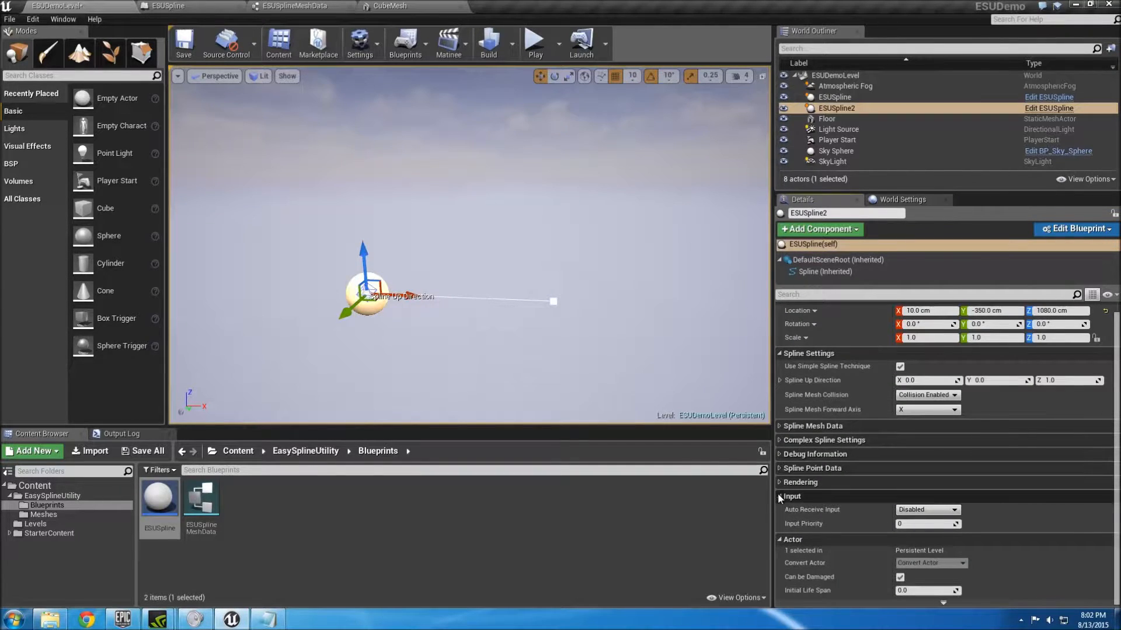
{"action": "left_click", "coordinate": [777, 495]}
{"action": "left_click", "coordinate": [777, 521]}
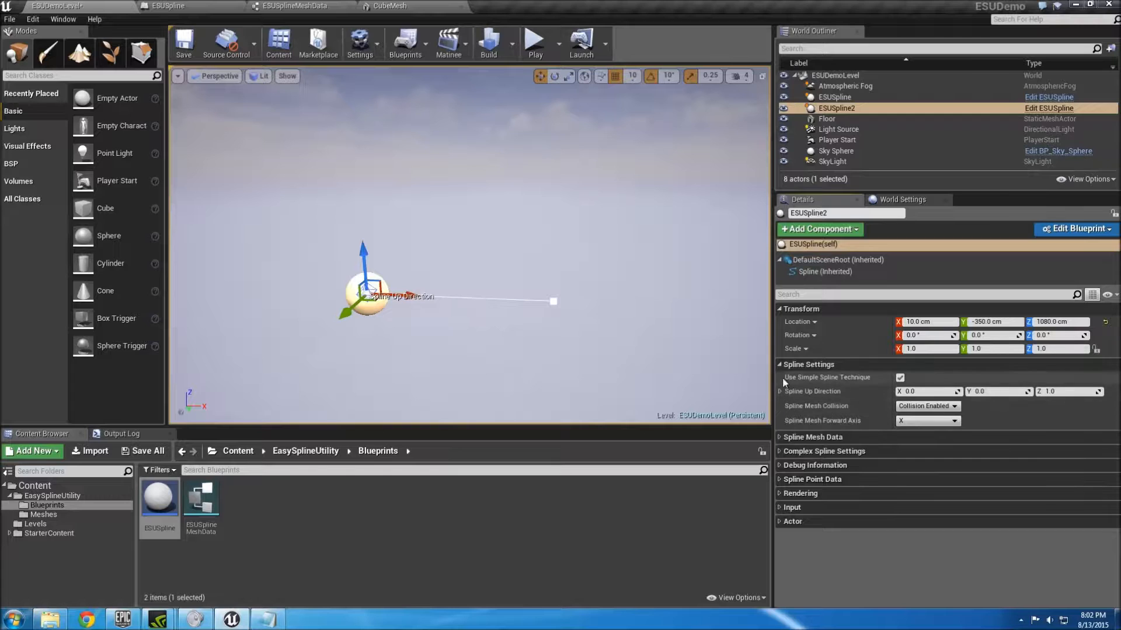
Step: Set ESUSpline2's default spline mesh to Shape_Plane and its default spline material to CubeMaterial
{"action": "left_click", "coordinate": [778, 437]}
{"action": "left_click", "coordinate": [781, 450]}
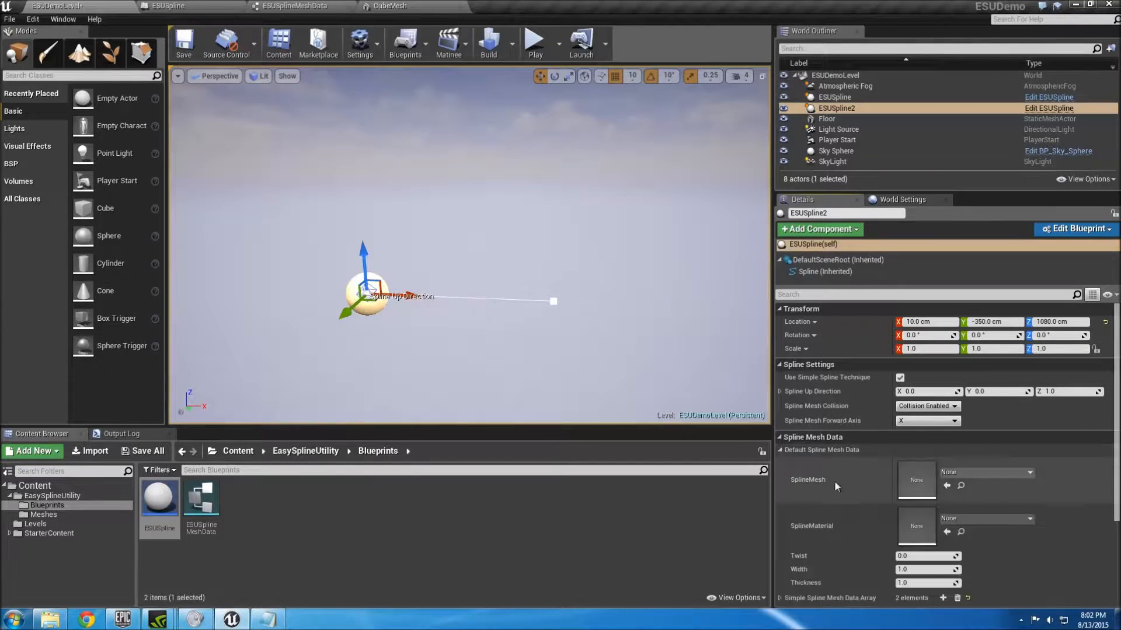
{"action": "left_click", "coordinate": [984, 473]}
{"action": "scroll", "coordinate": [986, 379], "scroll_direction": "down", "scroll_amount": 1}
{"action": "scroll", "coordinate": [1000, 408], "scroll_direction": "down", "scroll_amount": 3}
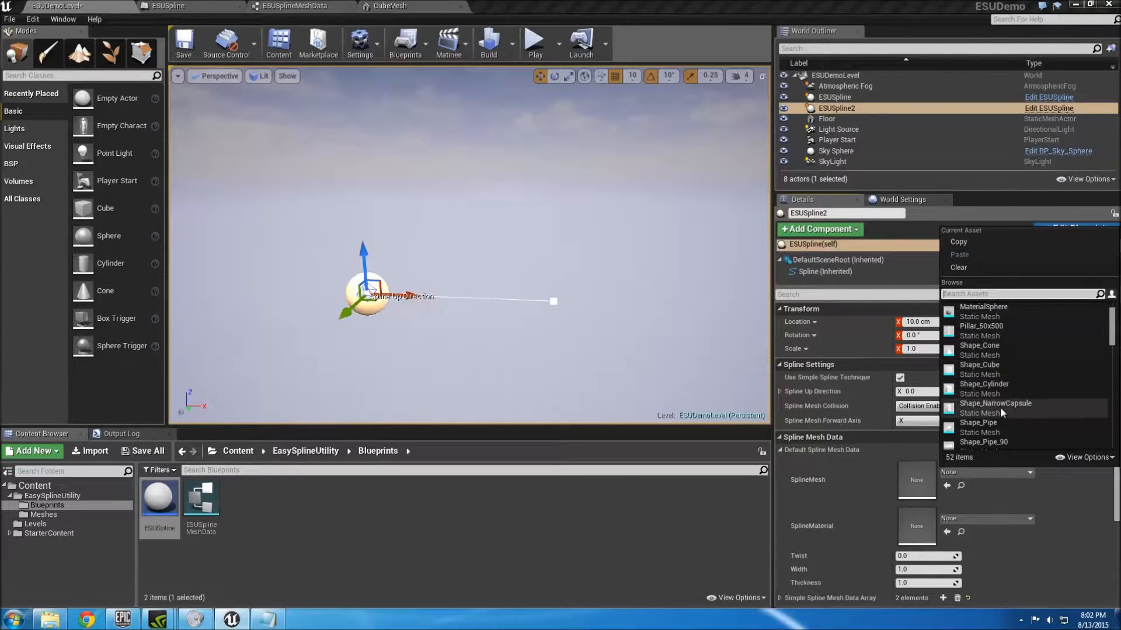
{"action": "scroll", "coordinate": [1000, 407], "scroll_direction": "down", "scroll_amount": 2}
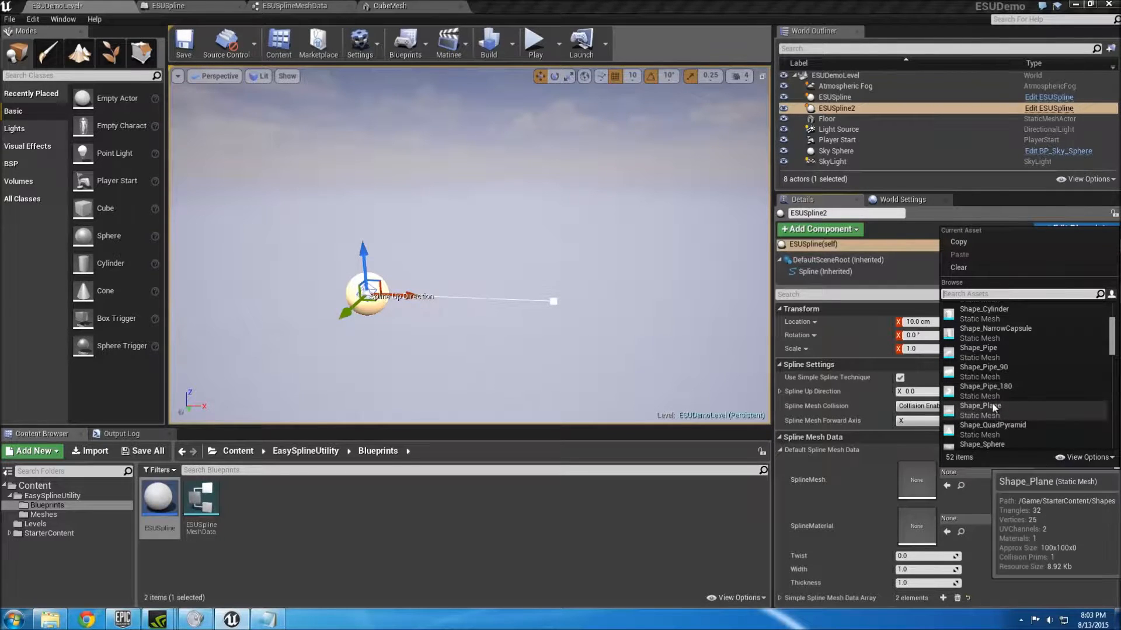
{"action": "left_click", "coordinate": [990, 411]}
{"action": "left_click", "coordinate": [975, 518]}
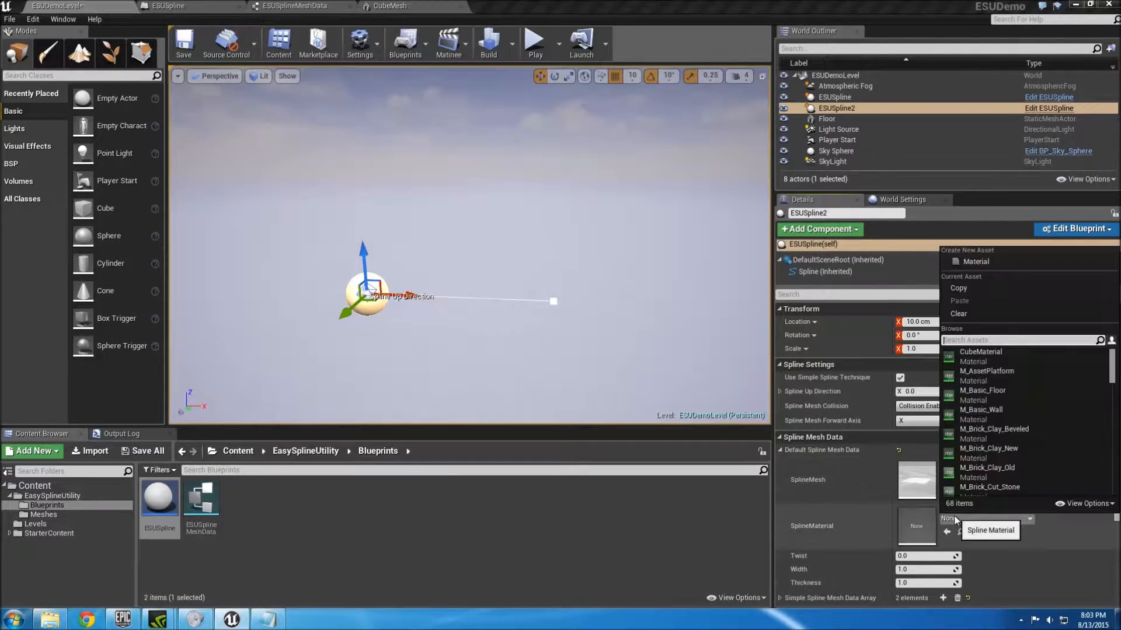
{"action": "left_click", "coordinate": [980, 359]}
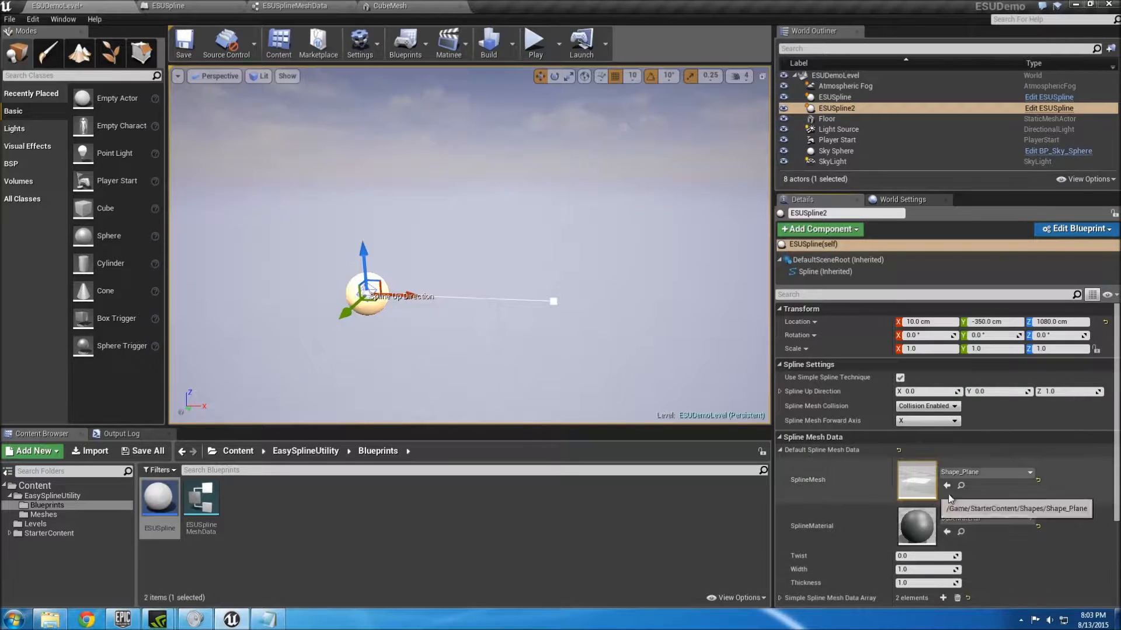
Step: Clear all elements of the Simple Spline Mesh Data Array so it rebuilds from the default mesh data
{"action": "scroll", "coordinate": [957, 502], "scroll_direction": "down", "scroll_amount": 2}
{"action": "scroll", "coordinate": [969, 506], "scroll_direction": "down", "scroll_amount": 2}
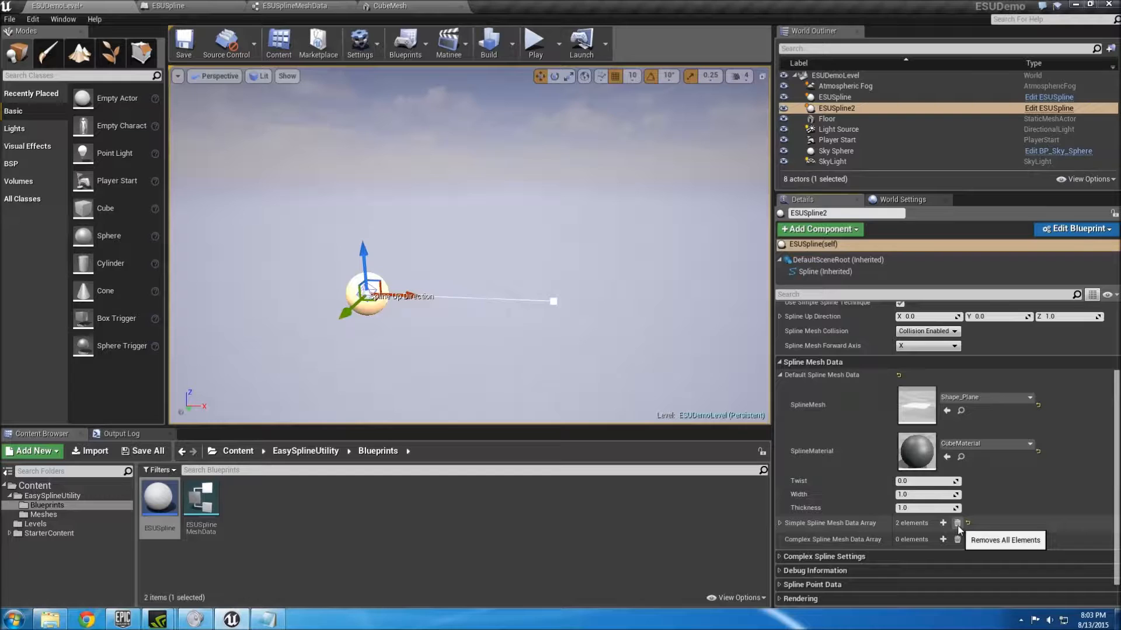
{"action": "left_click", "coordinate": [957, 525]}
Step: Move the spline's end point outward along the X axis to stretch the plane mesh to several times its length
{"action": "right_click_drag", "start_coordinate": [551, 381], "coordinate": [552, 331]}
{"action": "scroll", "coordinate": [549, 372], "scroll_direction": "down", "scroll_amount": 6}
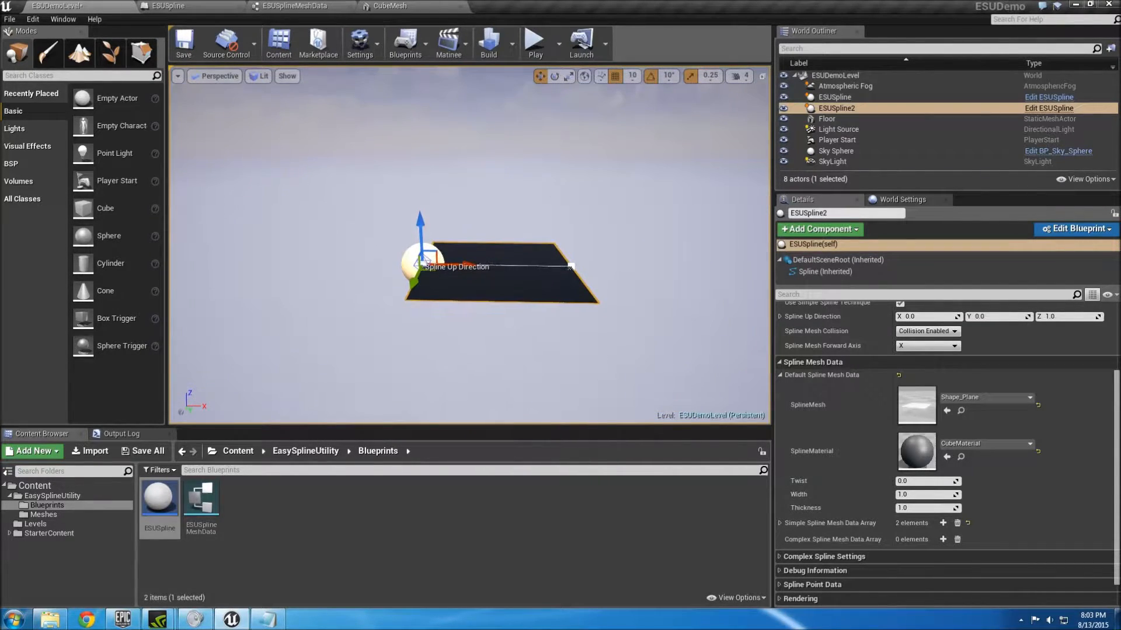
{"action": "key", "text": "s"}
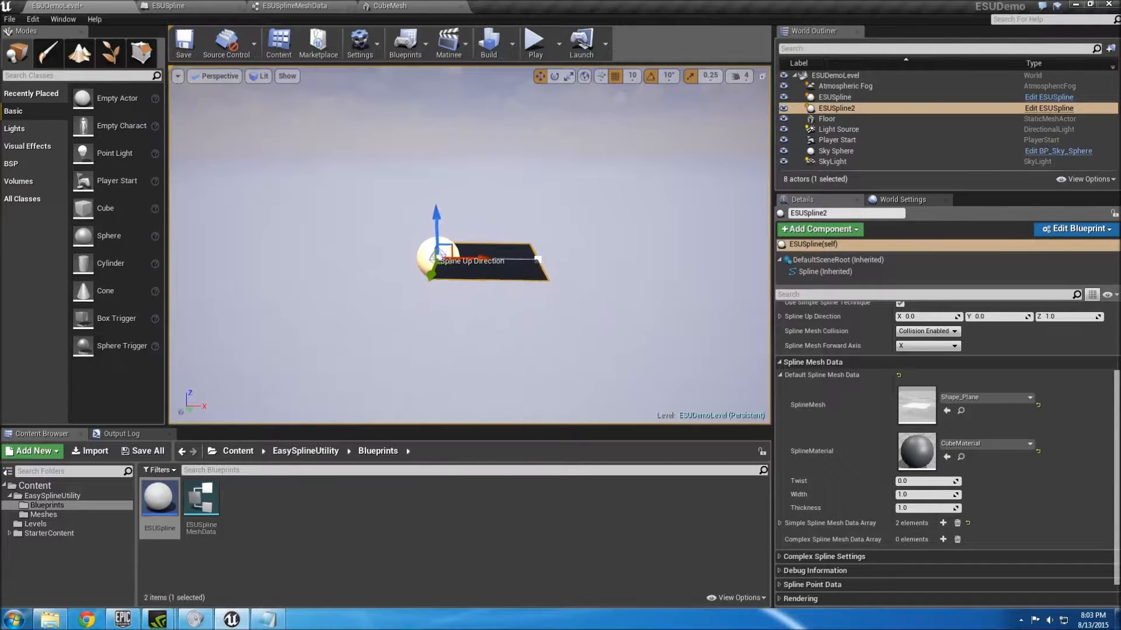
{"action": "scroll", "coordinate": [549, 308], "scroll_direction": "down", "scroll_amount": 5}
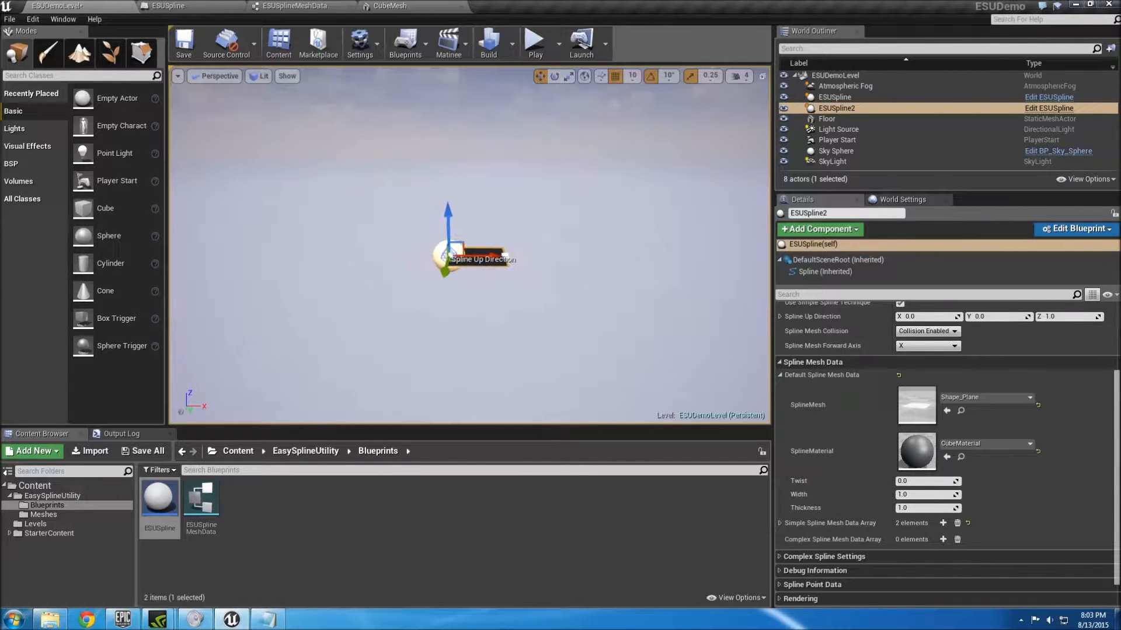
{"action": "left_click", "coordinate": [505, 255]}
{"action": "left_click_drag", "start_coordinate": [530, 255], "coordinate": [675, 255]}
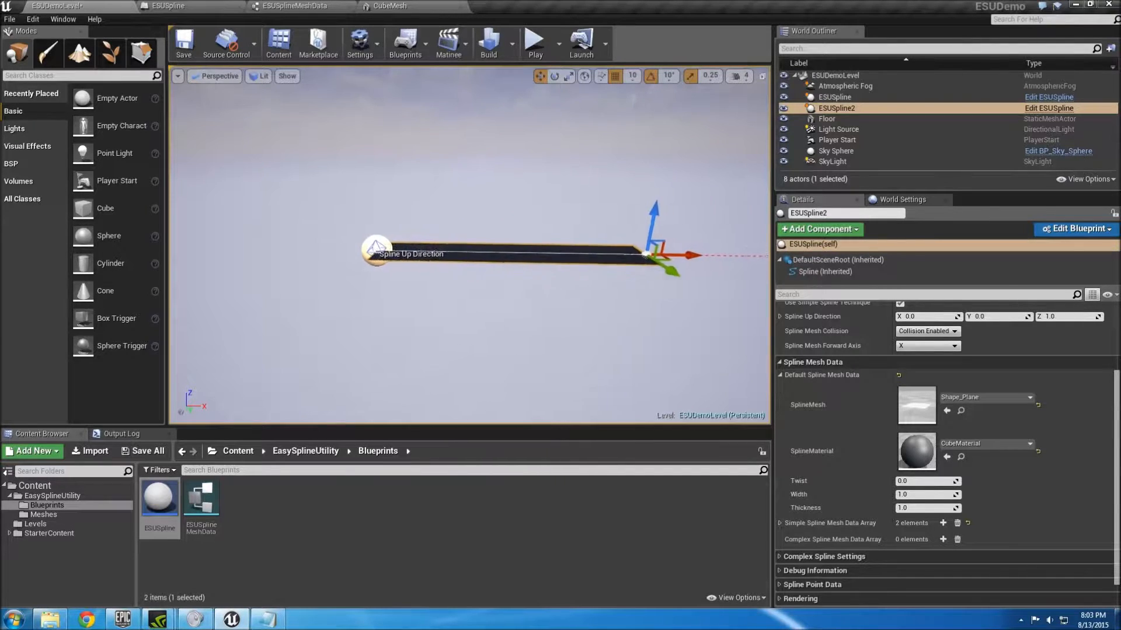
Step: Add two intermediate points along the spline and raise the one nearer the end well above the line
{"action": "right_click_drag", "start_coordinate": [472, 269], "coordinate": [493, 265]}
{"action": "right_click", "coordinate": [448, 256]}
{"action": "left_click", "coordinate": [498, 263]}
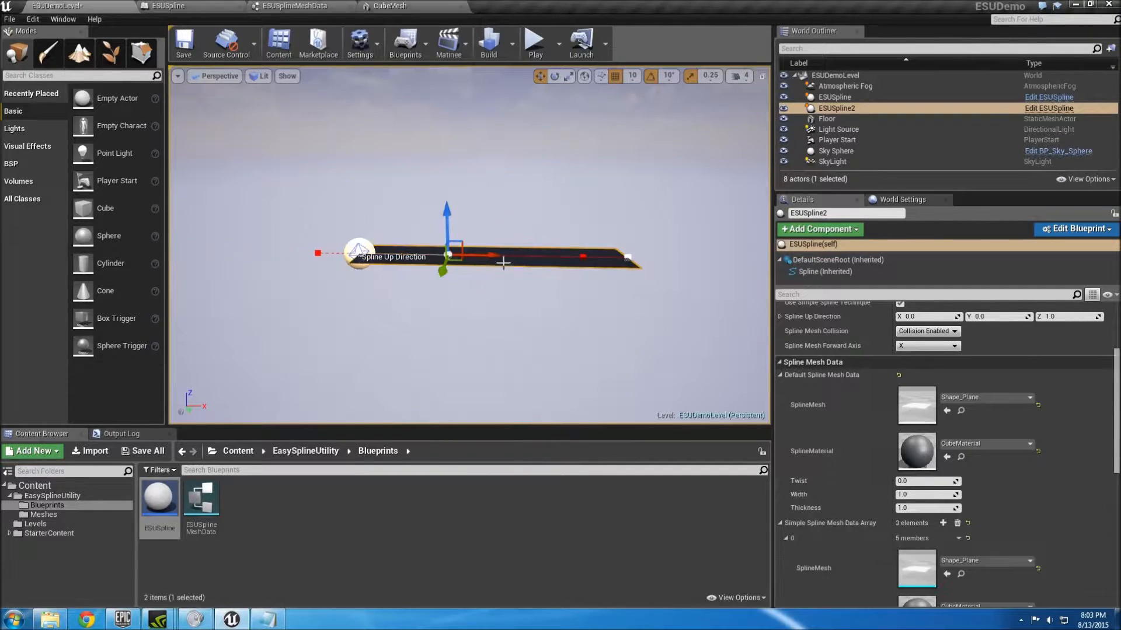
{"action": "right_click", "coordinate": [554, 264]}
{"action": "left_click", "coordinate": [603, 270]}
{"action": "left_click_drag", "start_coordinate": [562, 216], "coordinate": [553, 83]}
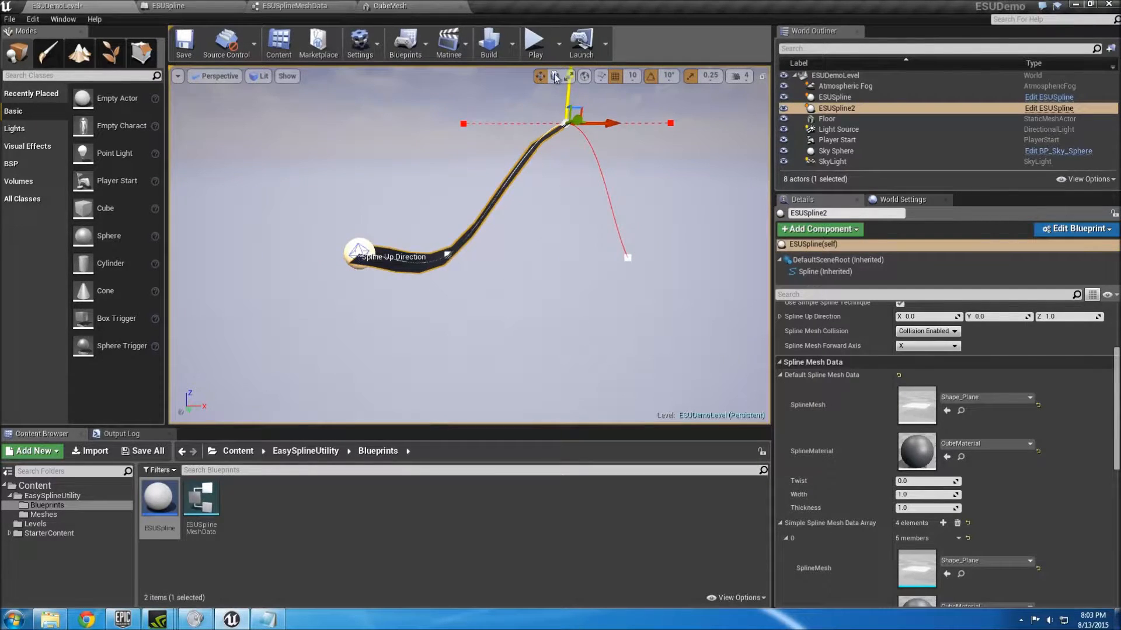
Step: Raise the intermediate point nearer the spline's start to about the same height as the other raised point
{"action": "left_click", "coordinate": [448, 250]}
{"action": "left_click_drag", "start_coordinate": [446, 225], "coordinate": [448, 90]}
{"action": "right_click_drag", "start_coordinate": [502, 185], "coordinate": [501, 170]}
{"action": "right_click_drag", "start_coordinate": [595, 308], "coordinate": [593, 297]}
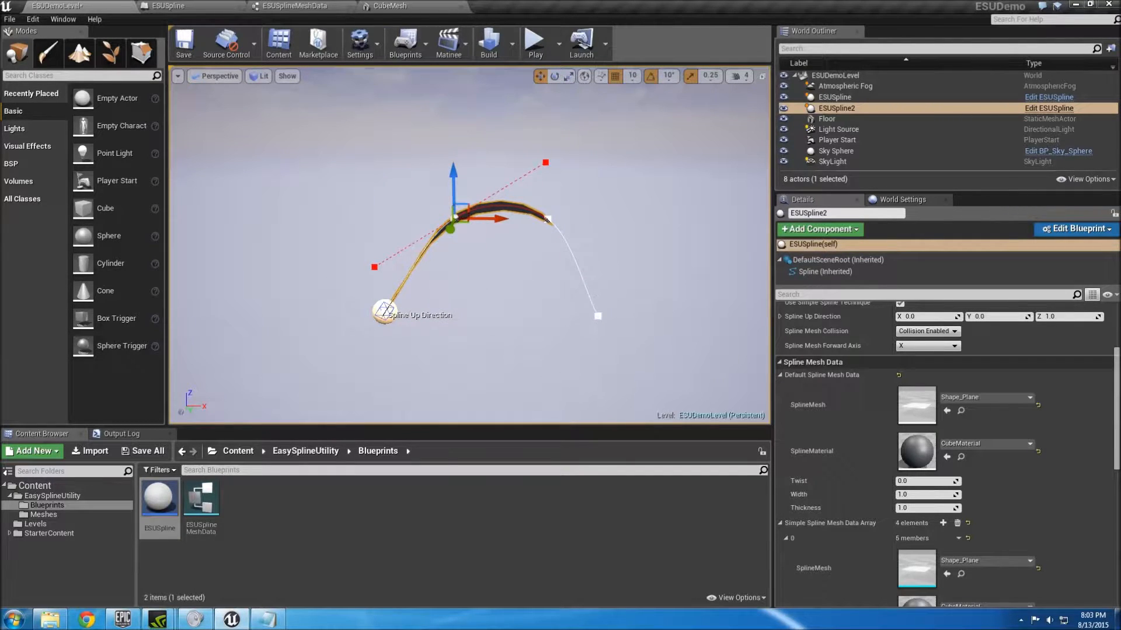
Step: Move the spline's end point and the raised point beside it outward along X to widen the arch
{"action": "left_click", "coordinate": [597, 315]}
{"action": "left_click_drag", "start_coordinate": [631, 319], "coordinate": [727, 320]}
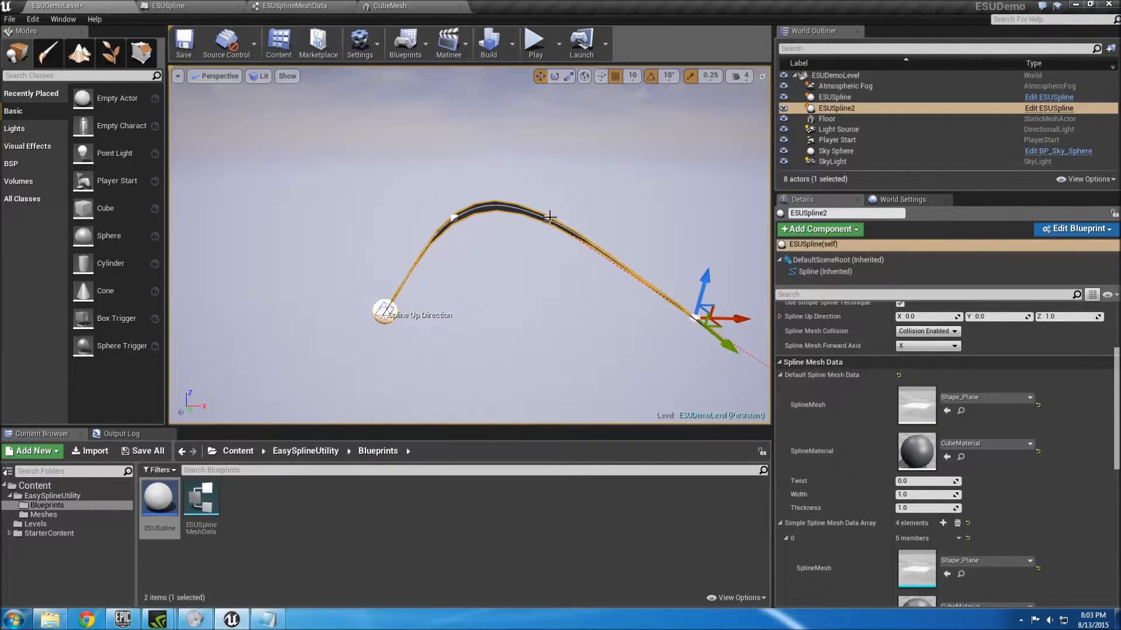
{"action": "left_click", "coordinate": [550, 218]}
{"action": "left_click_drag", "start_coordinate": [576, 222], "coordinate": [673, 222]}
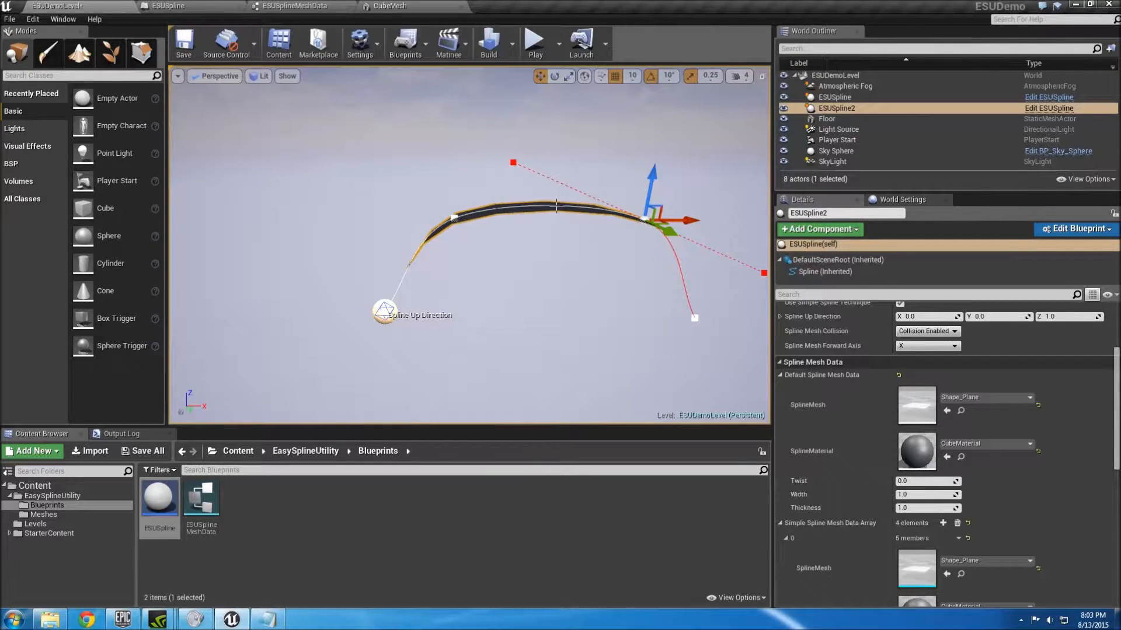
Step: Add a spline point at the middle of the arch and raise it to form the peak
{"action": "right_click", "coordinate": [558, 206]}
{"action": "left_click", "coordinate": [572, 213]}
{"action": "left_click_drag", "start_coordinate": [554, 173], "coordinate": [561, 93]}
{"action": "right_click_drag", "start_coordinate": [538, 218], "coordinate": [590, 176]}
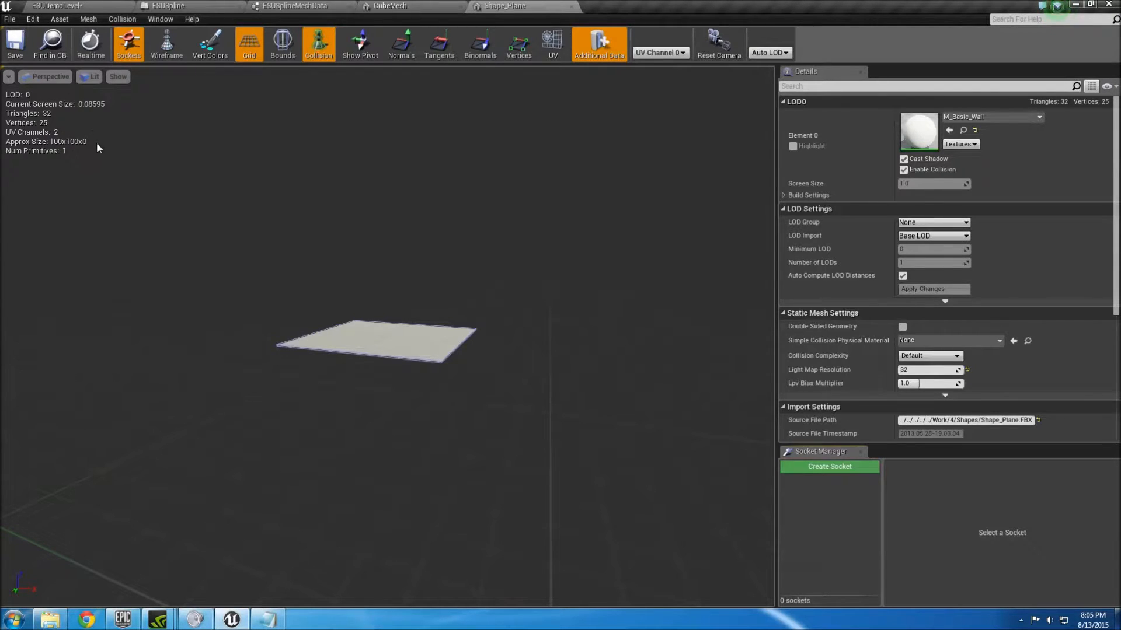
Step: Return from the Shape_Plane mesh to the level and set ESUSpline2's complex spline Spacing to 100
{"action": "left_click", "coordinate": [69, 7]}
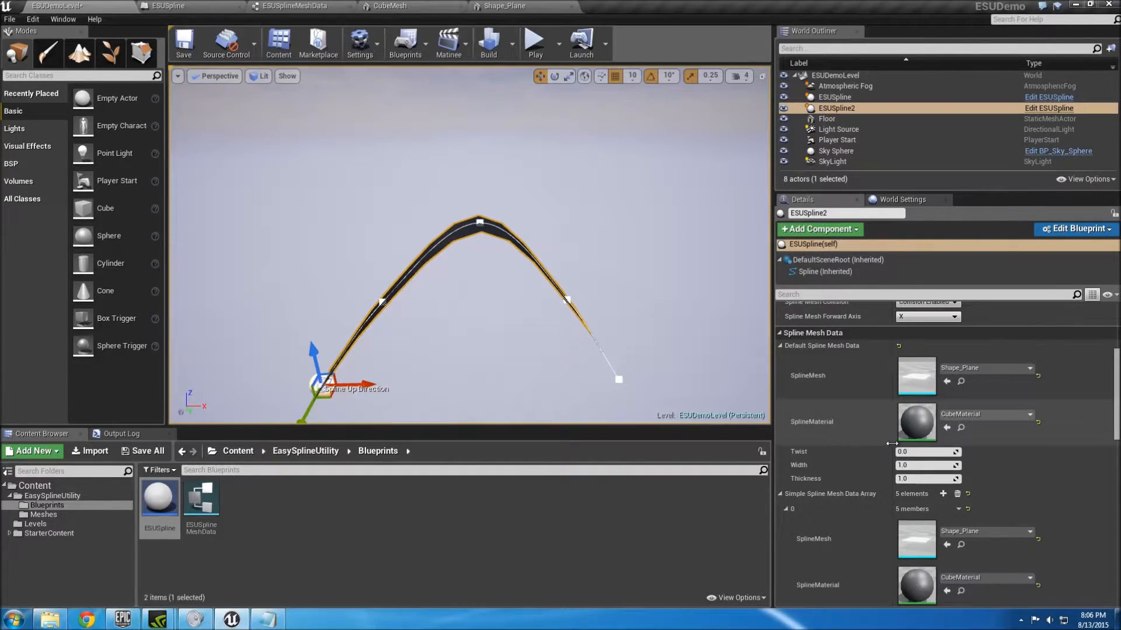
{"action": "scroll", "coordinate": [891, 444], "scroll_direction": "down", "scroll_amount": 12}
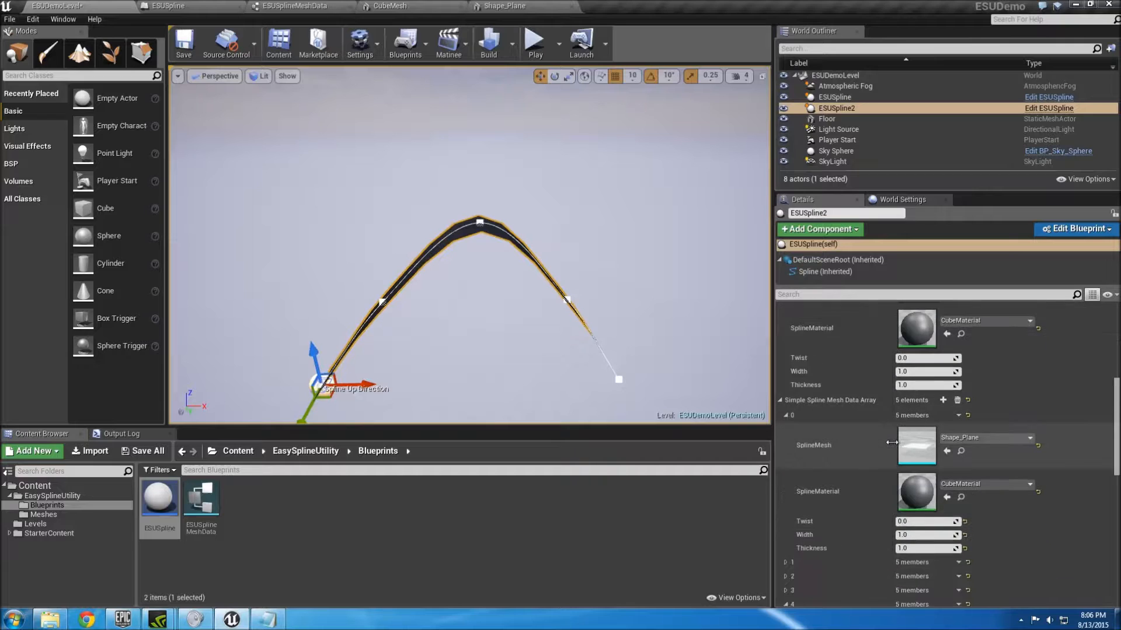
{"action": "scroll", "coordinate": [891, 442], "scroll_direction": "down", "scroll_amount": 2}
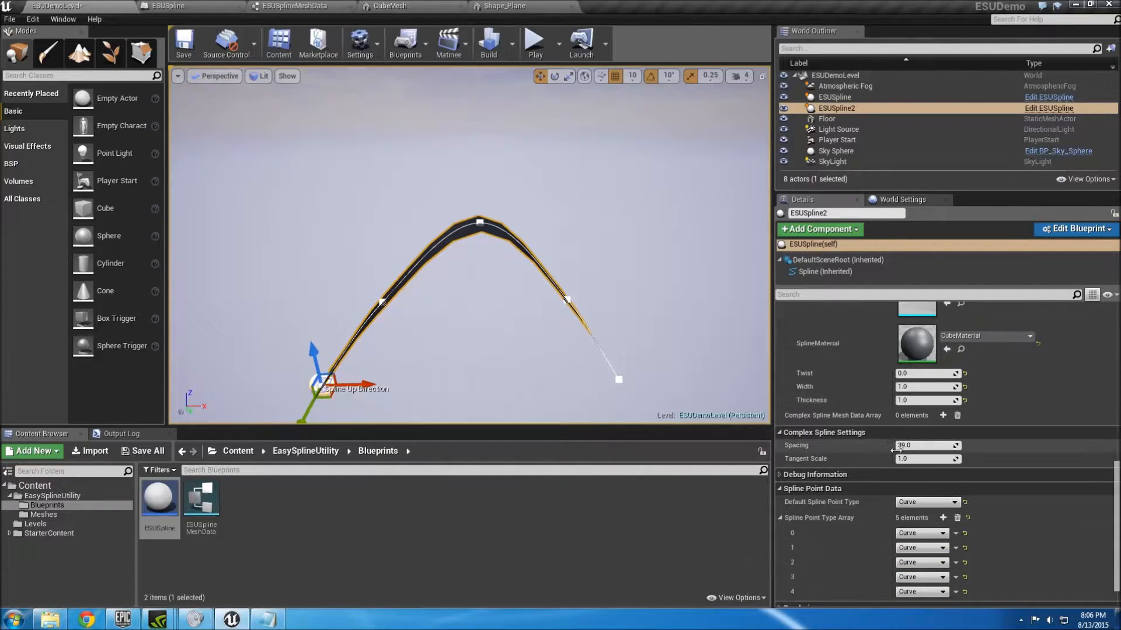
{"action": "left_click", "coordinate": [919, 446]}
Step: Turn off Use Simple Spline Technique for ESUSpline2
{"action": "right_click_drag", "start_coordinate": [696, 288], "coordinate": [689, 296]}
{"action": "scroll", "coordinate": [852, 373], "scroll_direction": "up", "scroll_amount": 14}
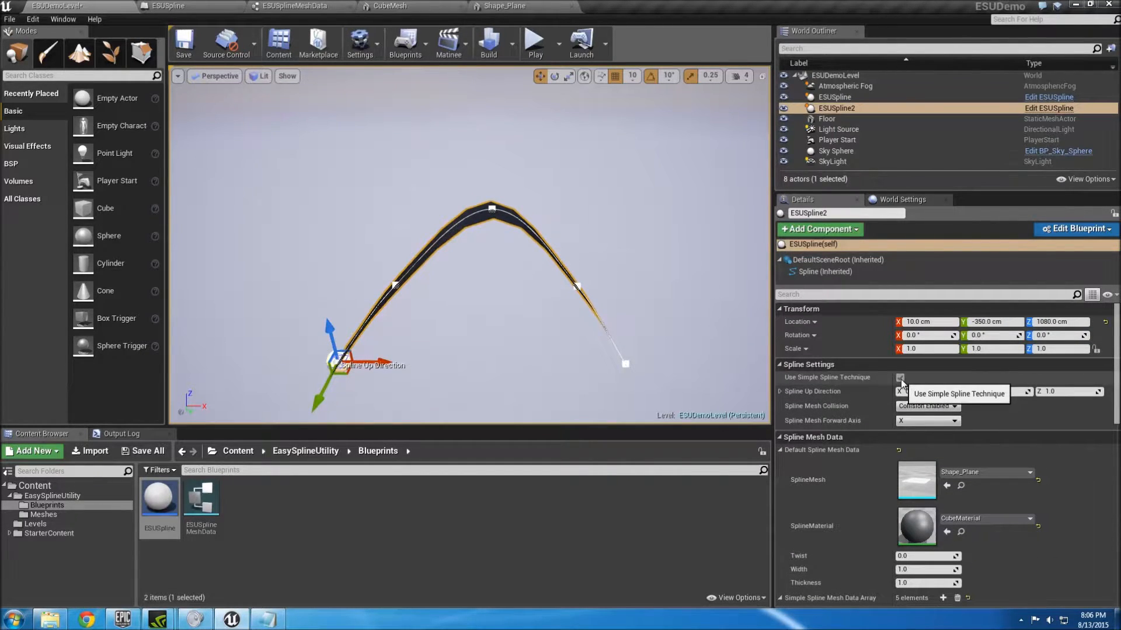
{"action": "left_click", "coordinate": [900, 378]}
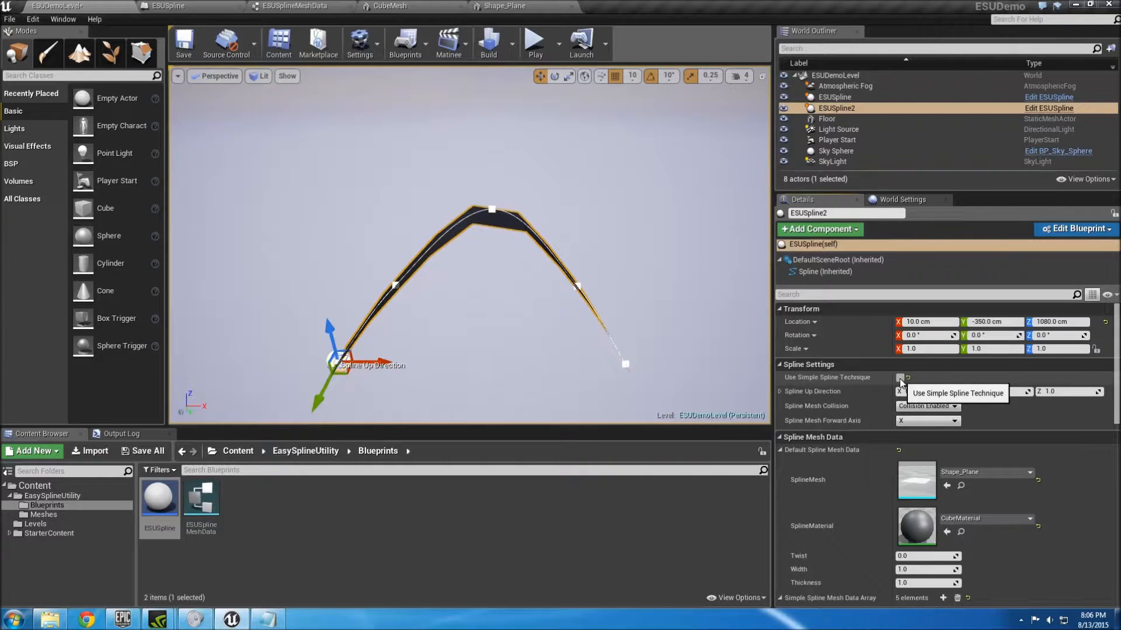
Step: Collapse the Default Spline Mesh Data, the Simple Spline Mesh Data Array and the whole Spline Mesh Data category
{"action": "left_click", "coordinate": [779, 449]}
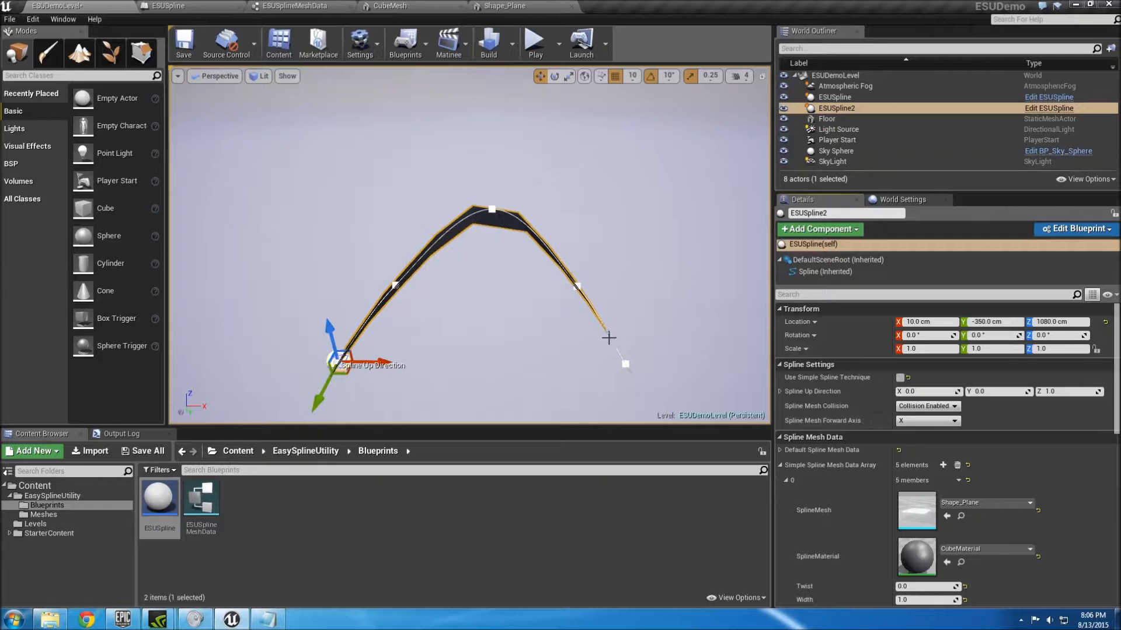
{"action": "scroll", "coordinate": [872, 468], "scroll_direction": "down", "scroll_amount": 4}
{"action": "scroll", "coordinate": [874, 463], "scroll_direction": "up", "scroll_amount": 2}
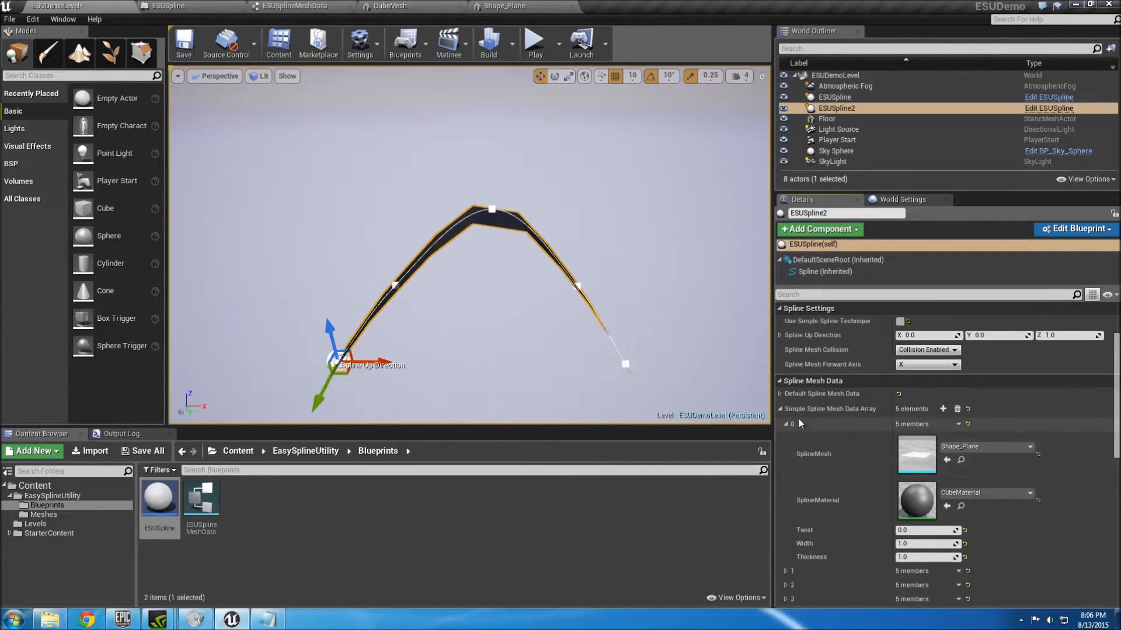
{"action": "left_click", "coordinate": [781, 408]}
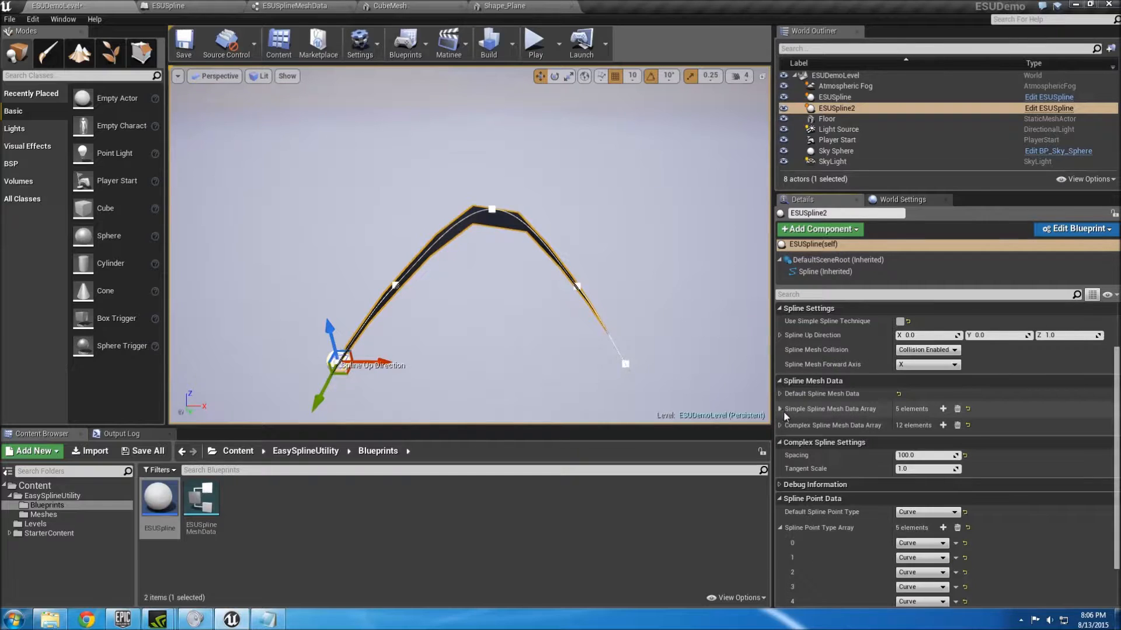
{"action": "left_click", "coordinate": [778, 381]}
Step: Set the complex spline's Tangent Scale to 100
{"action": "left_click", "coordinate": [909, 424]}
{"action": "scroll", "coordinate": [521, 224], "scroll_direction": "up", "scroll_amount": 4}
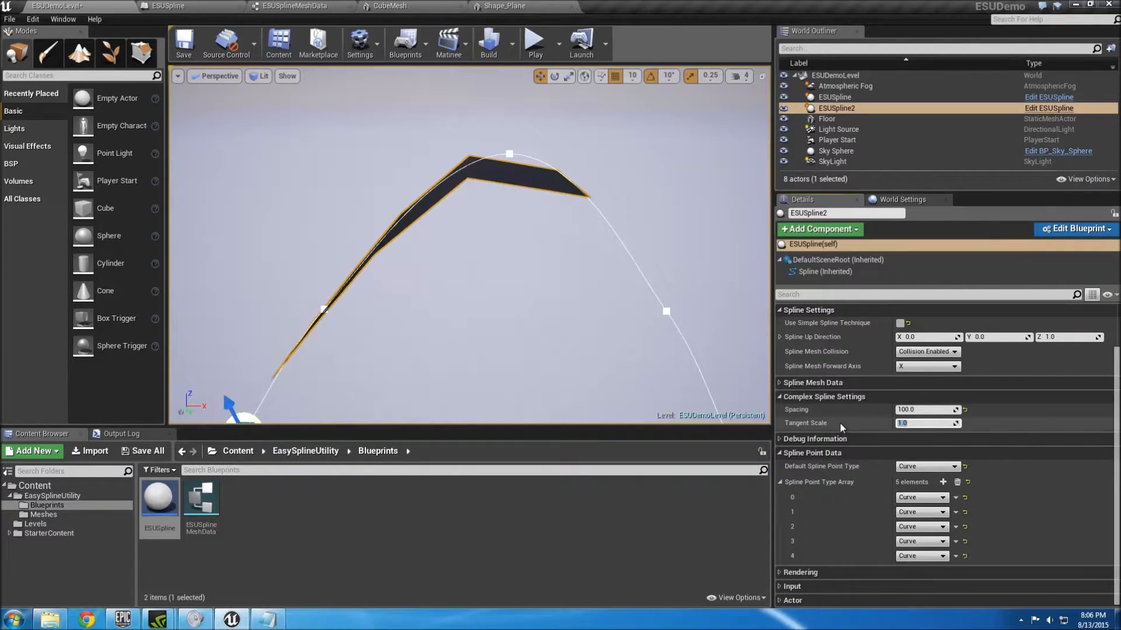
{"action": "key", "text": "s"}
{"action": "right_click_drag", "start_coordinate": [491, 206], "coordinate": [492, 181]}
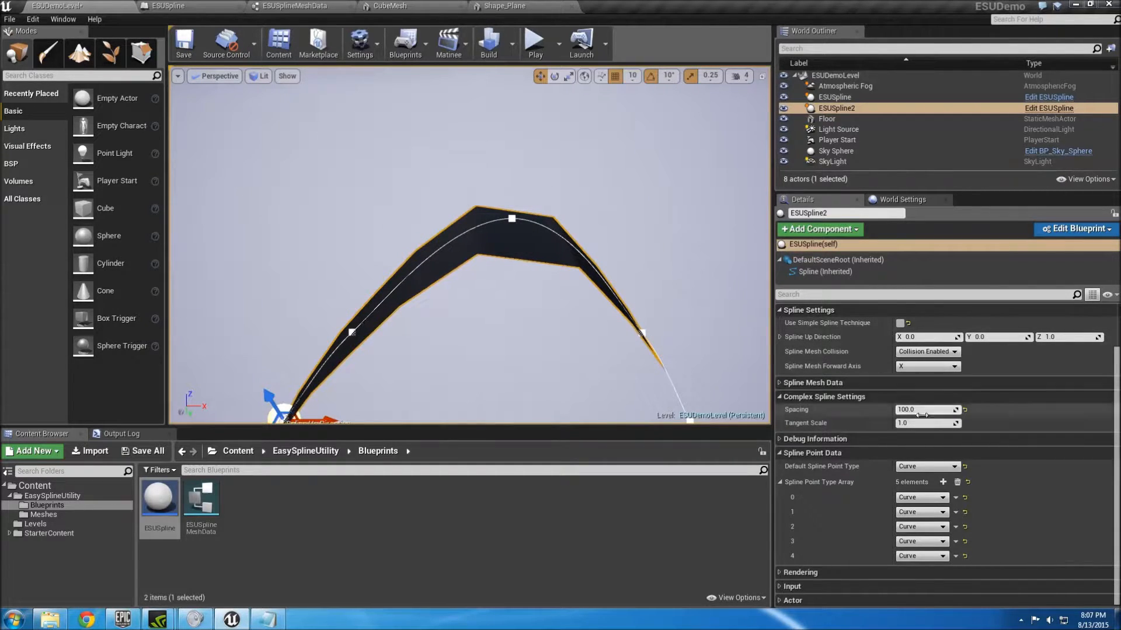
{"action": "mouse_move", "coordinate": [643, 358]}
{"action": "right_mouse_down"}
{"action": "mouse_move", "coordinate": [665, 335]}
{"action": "mouse_move", "coordinate": [640, 376]}
{"action": "right_mouse_up"}
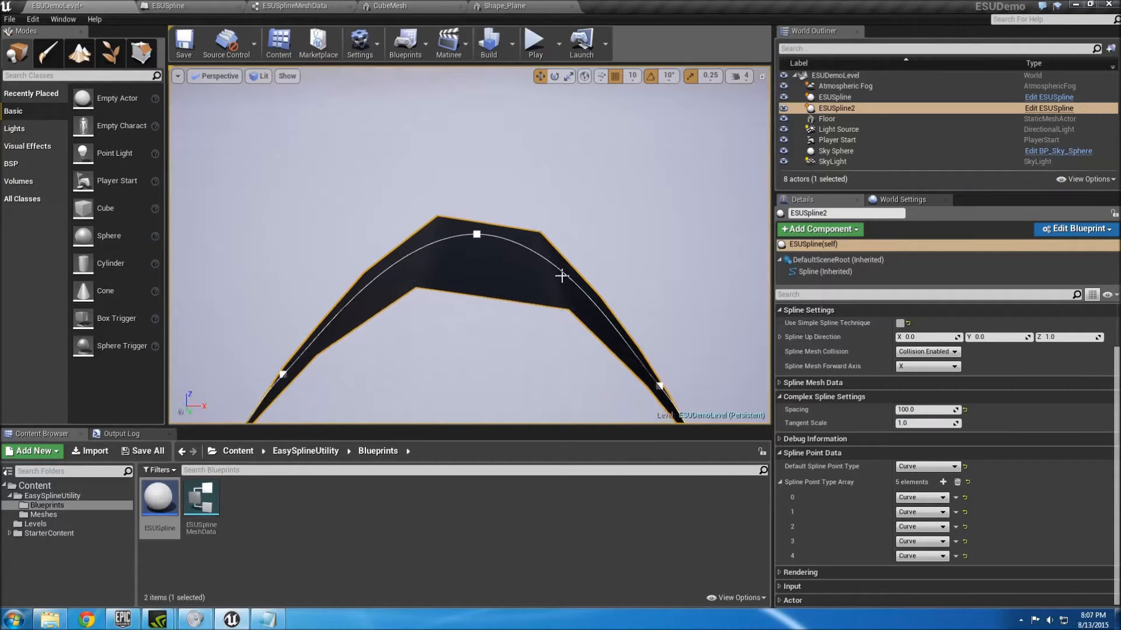
{"action": "left_click", "coordinate": [907, 424]}
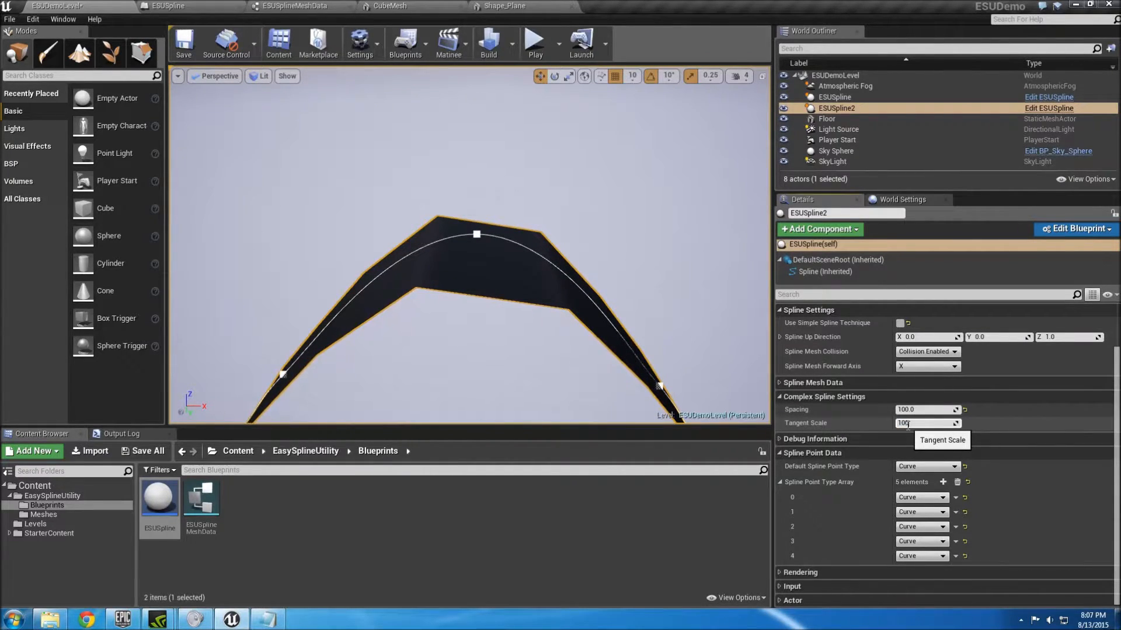
{"action": "key", "text": "Return"}
Step: Inspect the arch's curvature and enter a different Tangent Scale to compare the mesh's shape
{"action": "mouse_move", "coordinate": [621, 268]}
{"action": "right_mouse_down"}
{"action": "mouse_move", "coordinate": [608, 292]}
{"action": "mouse_move", "coordinate": [592, 289]}
{"action": "mouse_move", "coordinate": [569, 309]}
{"action": "mouse_move", "coordinate": [613, 292]}
{"action": "mouse_move", "coordinate": [654, 306]}
{"action": "mouse_move", "coordinate": [671, 330]}
{"action": "mouse_move", "coordinate": [660, 338]}
{"action": "mouse_move", "coordinate": [610, 292]}
{"action": "mouse_move", "coordinate": [628, 272]}
{"action": "right_mouse_up"}
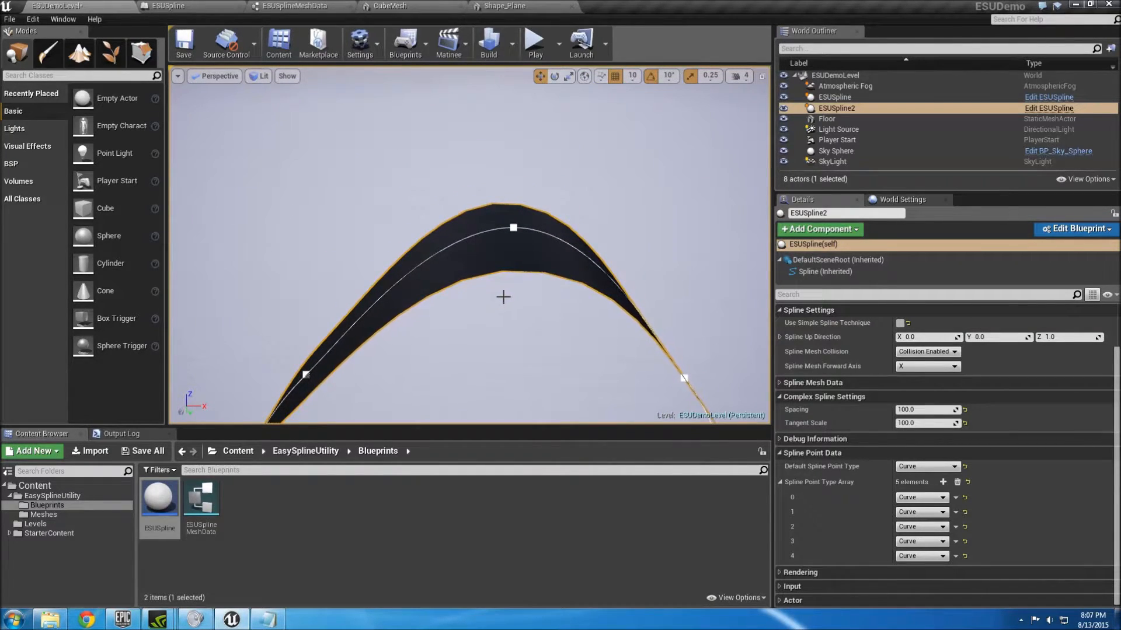
{"action": "right_click_drag", "start_coordinate": [504, 297], "coordinate": [502, 285]}
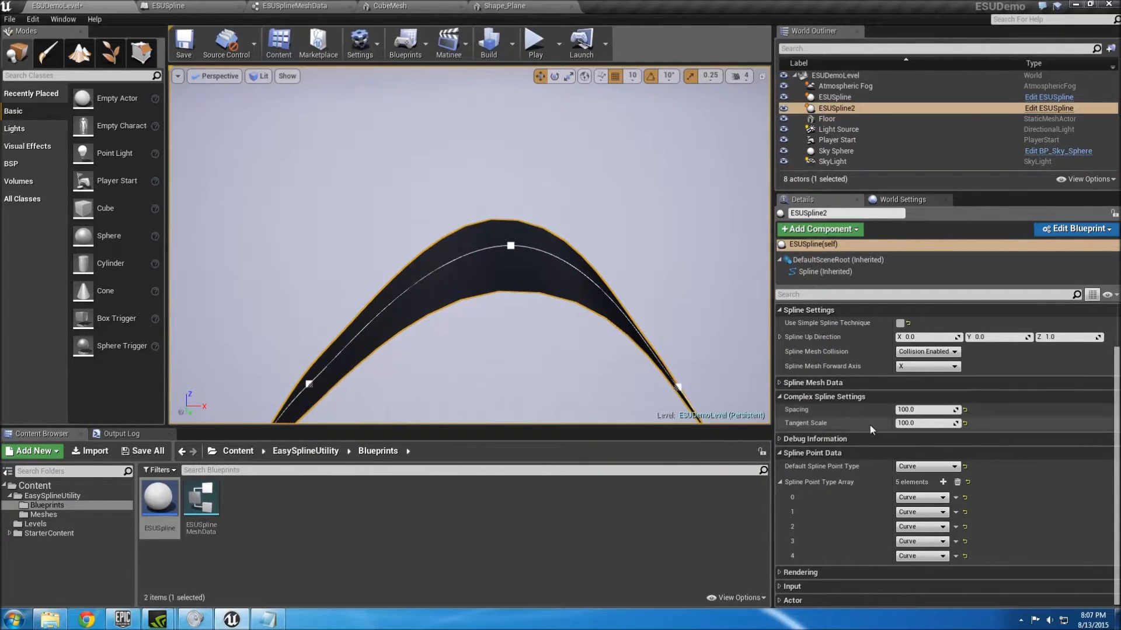
{"action": "left_click", "coordinate": [904, 423]}
{"action": "key", "text": "Return"}
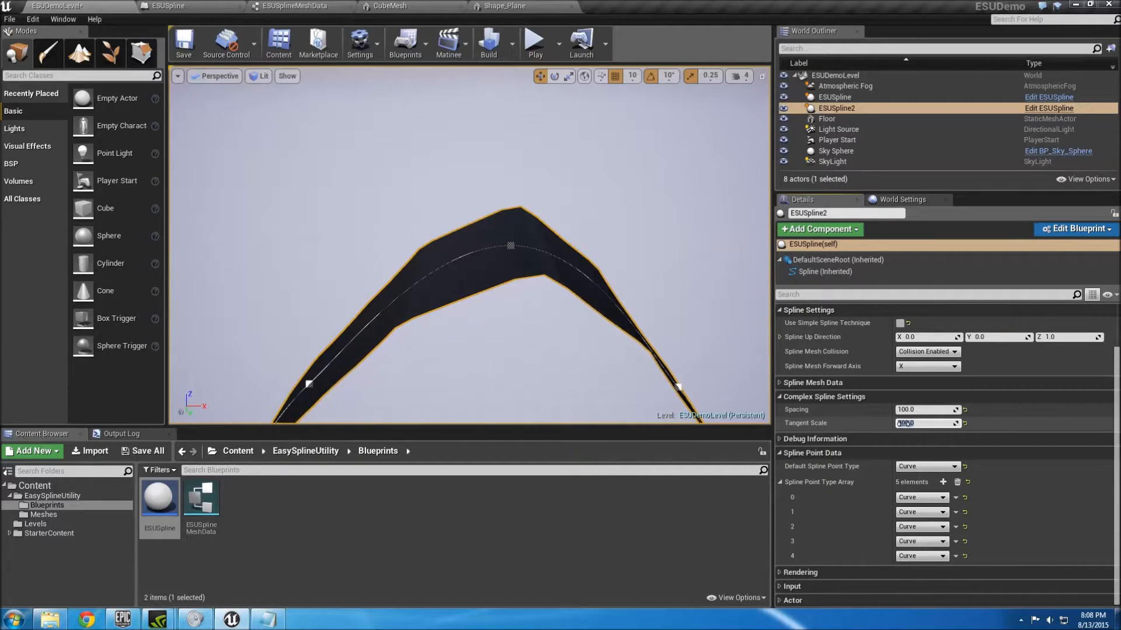
Step: Try a Tangent Scale of 200 on ESUSpline2's complex spline, and set the value back to 1
{"action": "type", "text": "200"}
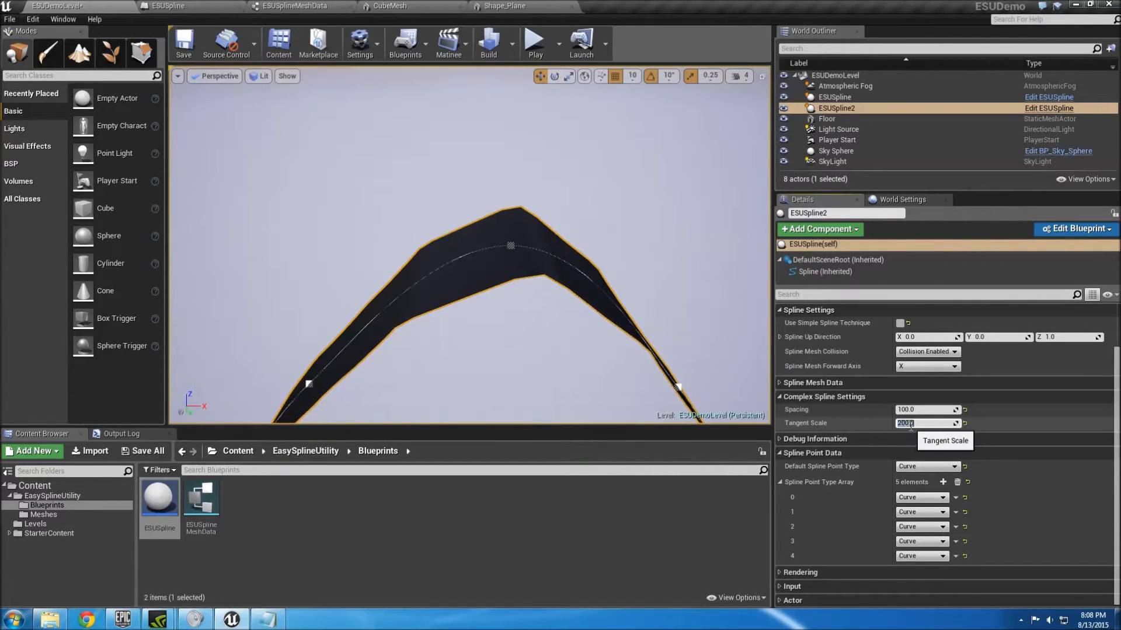
{"action": "type", "text": "1"}
{"action": "key", "text": "Return"}
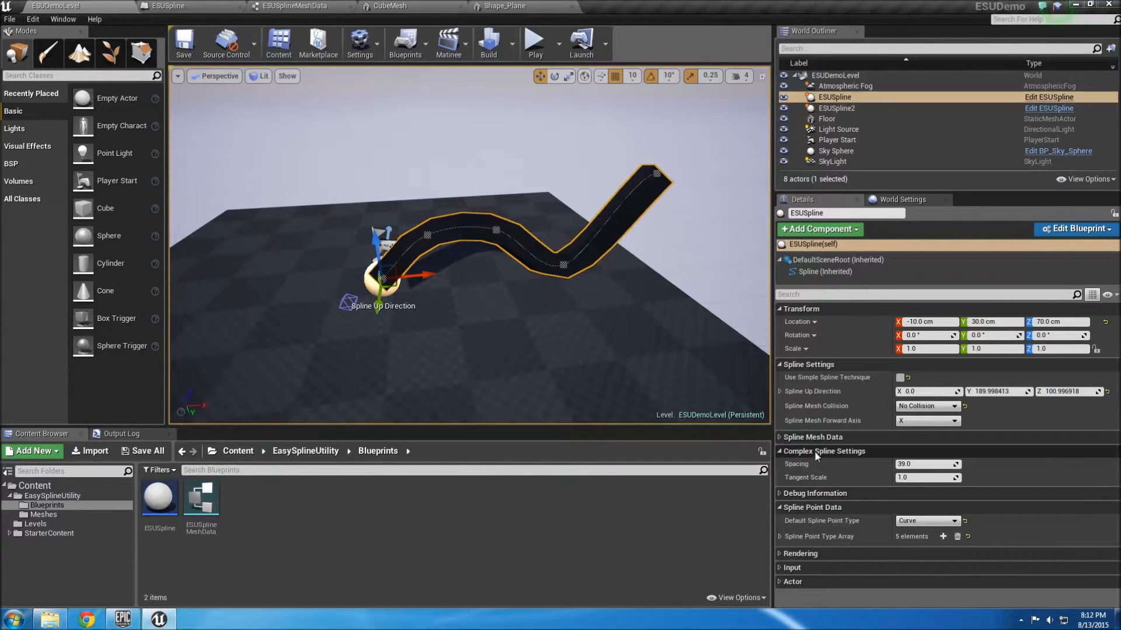
Step: Expand ESUSpline's Spline Mesh Data category and look through the Complex Spline Mesh Data Array
{"action": "left_click", "coordinate": [779, 439]}
{"action": "left_click", "coordinate": [779, 439]}
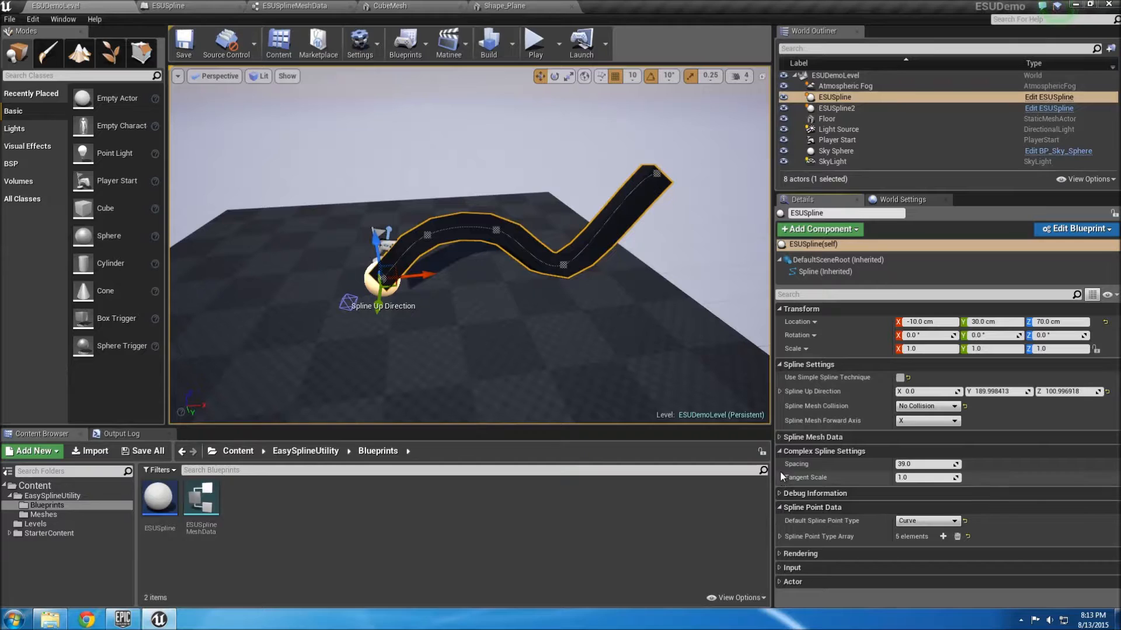
{"action": "left_click", "coordinate": [779, 437]}
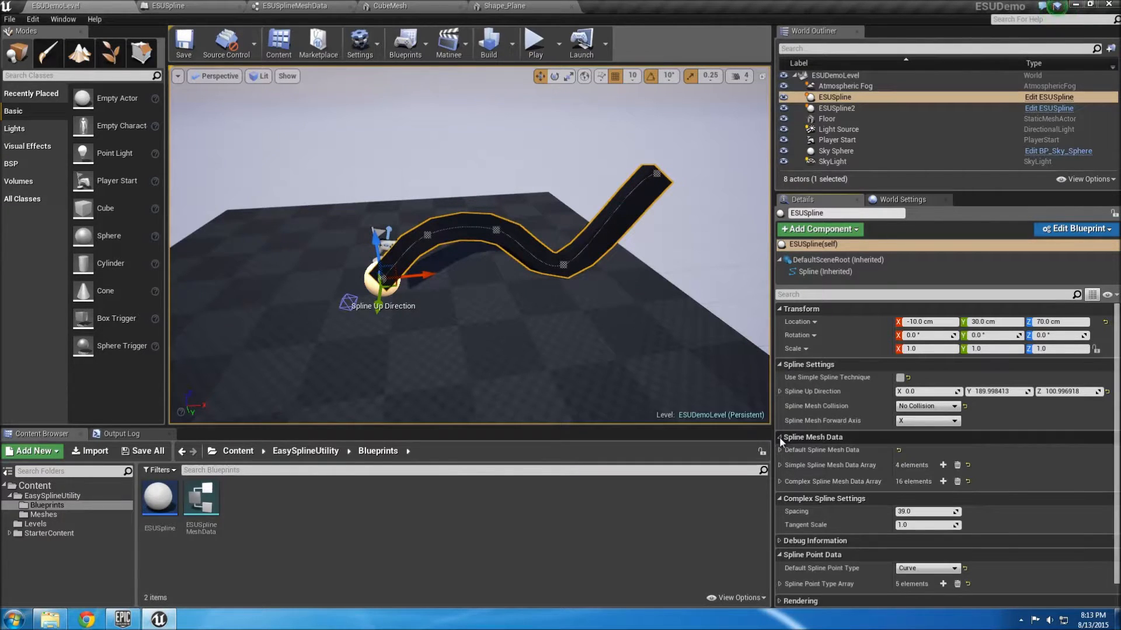
{"action": "left_click", "coordinate": [779, 481]}
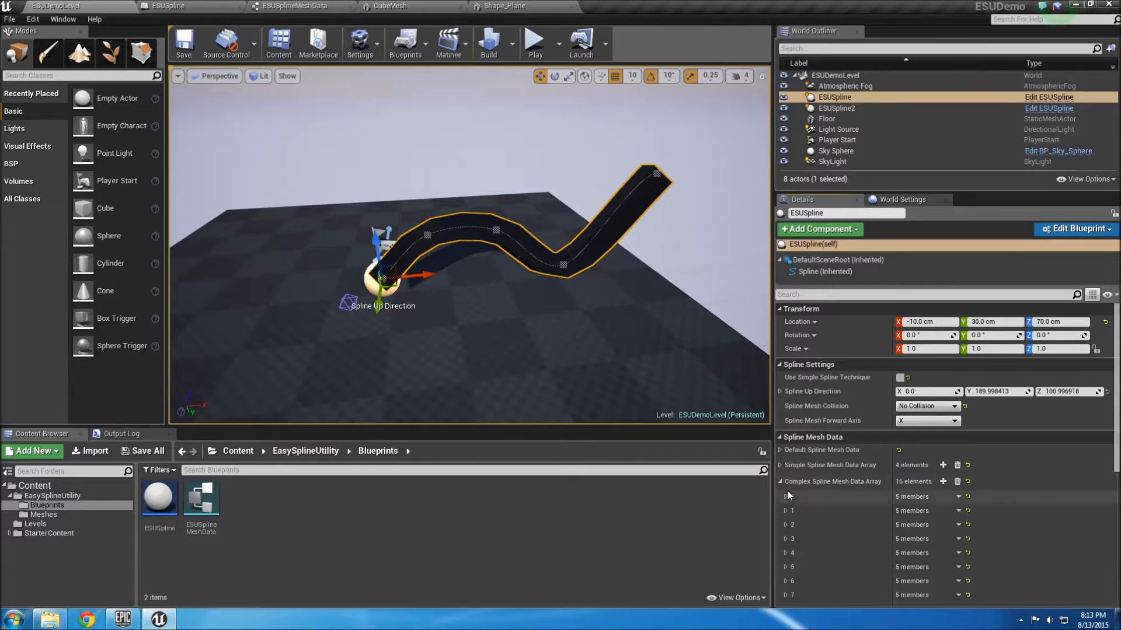
{"action": "scroll", "coordinate": [788, 489], "scroll_direction": "down", "scroll_amount": 1}
{"action": "scroll", "coordinate": [788, 489], "scroll_direction": "down", "scroll_amount": 2}
{"action": "scroll", "coordinate": [790, 485], "scroll_direction": "up", "scroll_amount": 2}
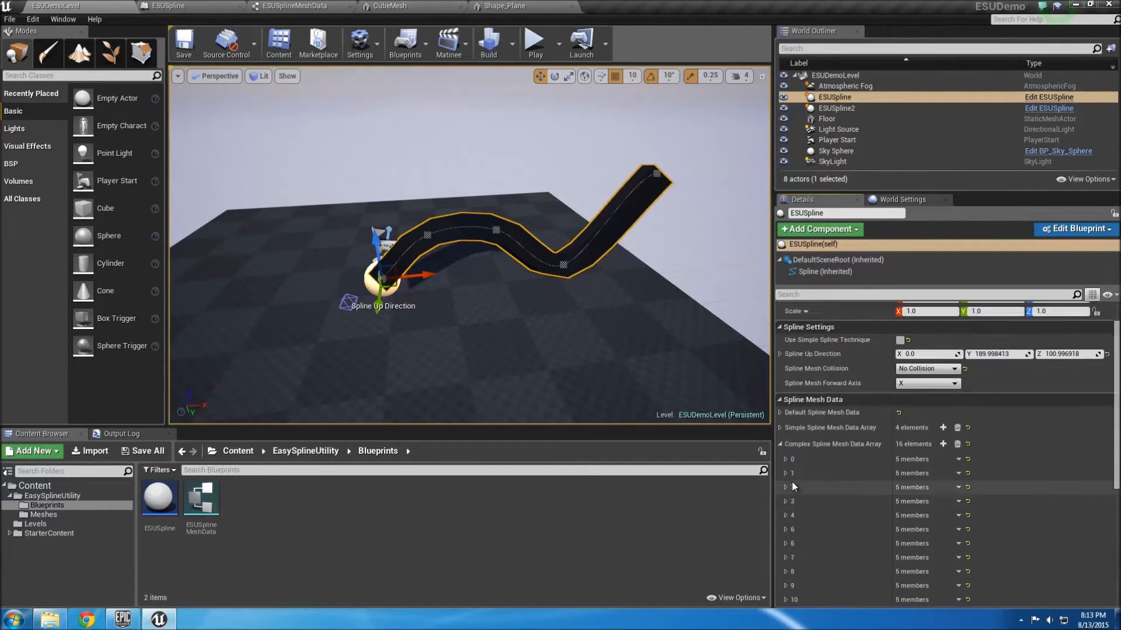
Step: Expand Default Spline Mesh Data to view its SplineMesh choices, and expand element 5 of the Complex Spline Mesh Data Array
{"action": "left_click", "coordinate": [780, 412]}
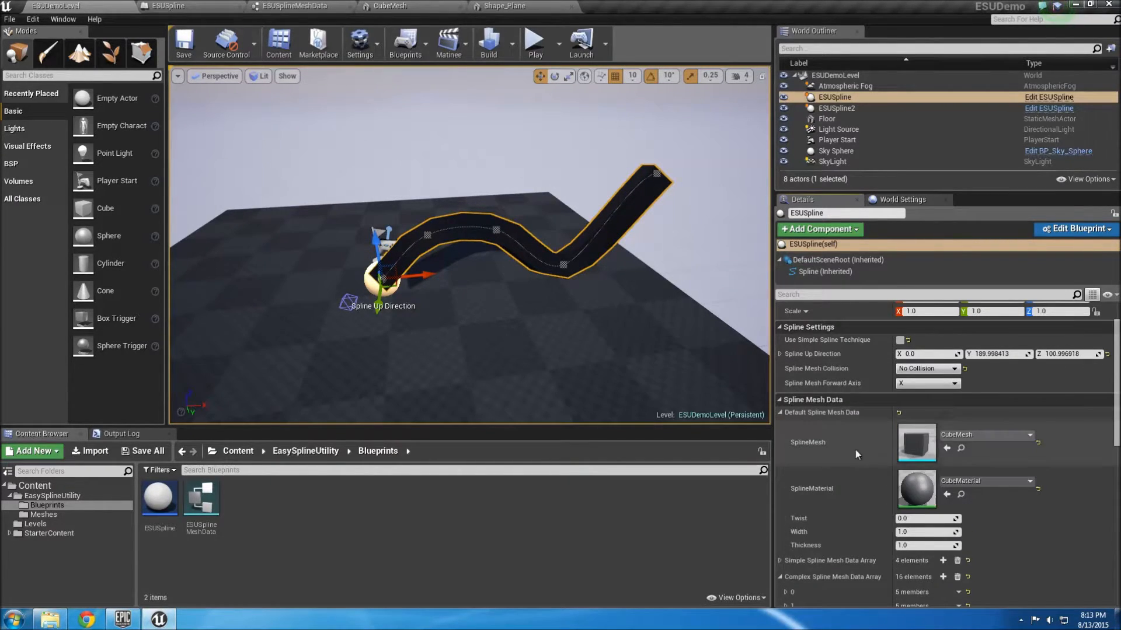
{"action": "left_click", "coordinate": [970, 435]}
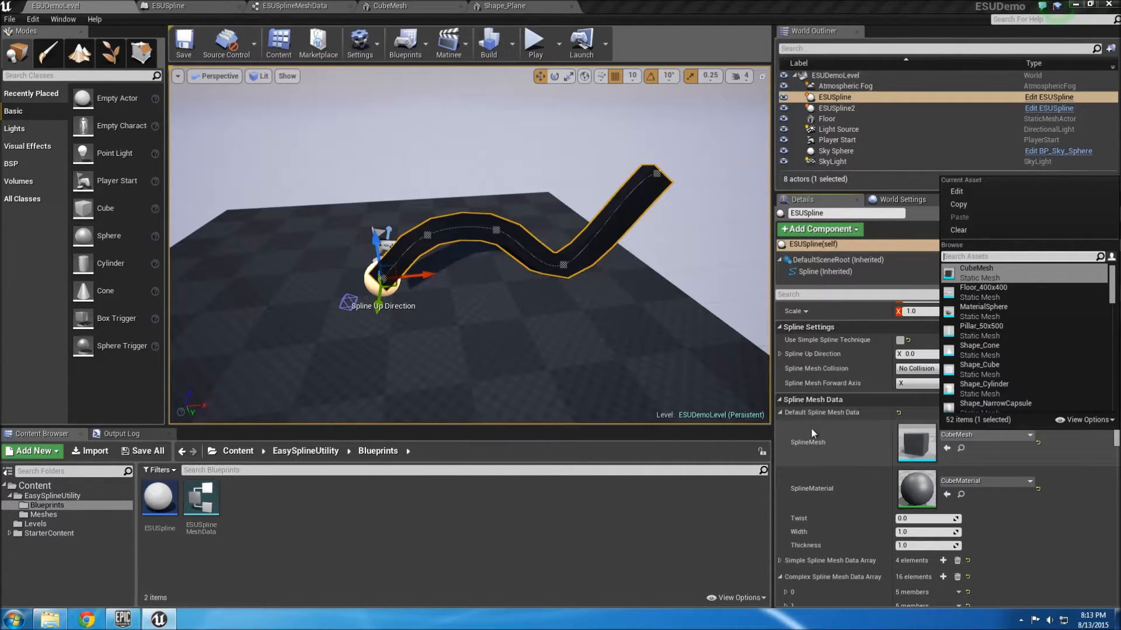
{"action": "scroll", "coordinate": [838, 469], "scroll_direction": "down", "scroll_amount": 2}
{"action": "scroll", "coordinate": [838, 470], "scroll_direction": "down", "scroll_amount": 6}
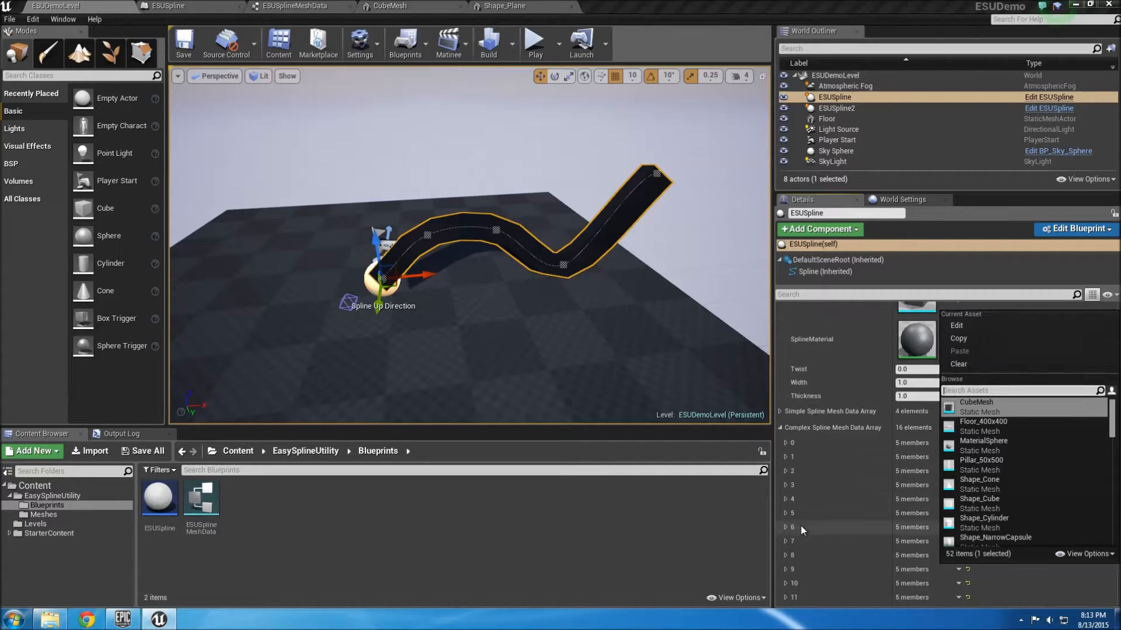
{"action": "scroll", "coordinate": [890, 534], "scroll_direction": "down", "scroll_amount": 3}
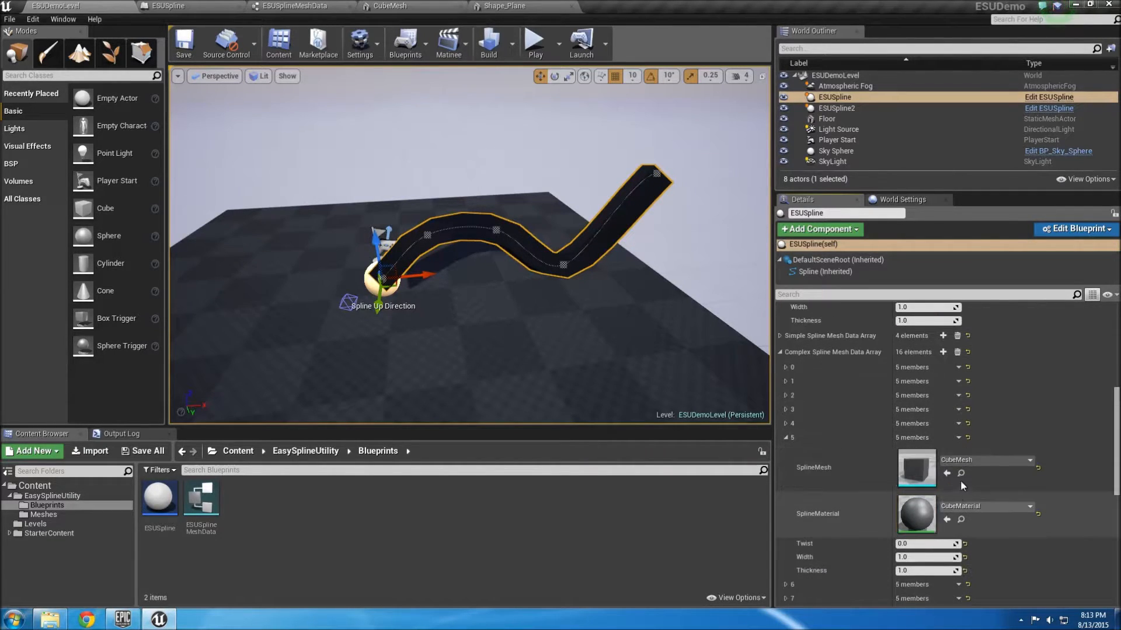
Step: Assign Pillar_50x500 as the SplineMesh of complex array element 5 and inspect that segment of the spline
{"action": "left_click", "coordinate": [987, 460]}
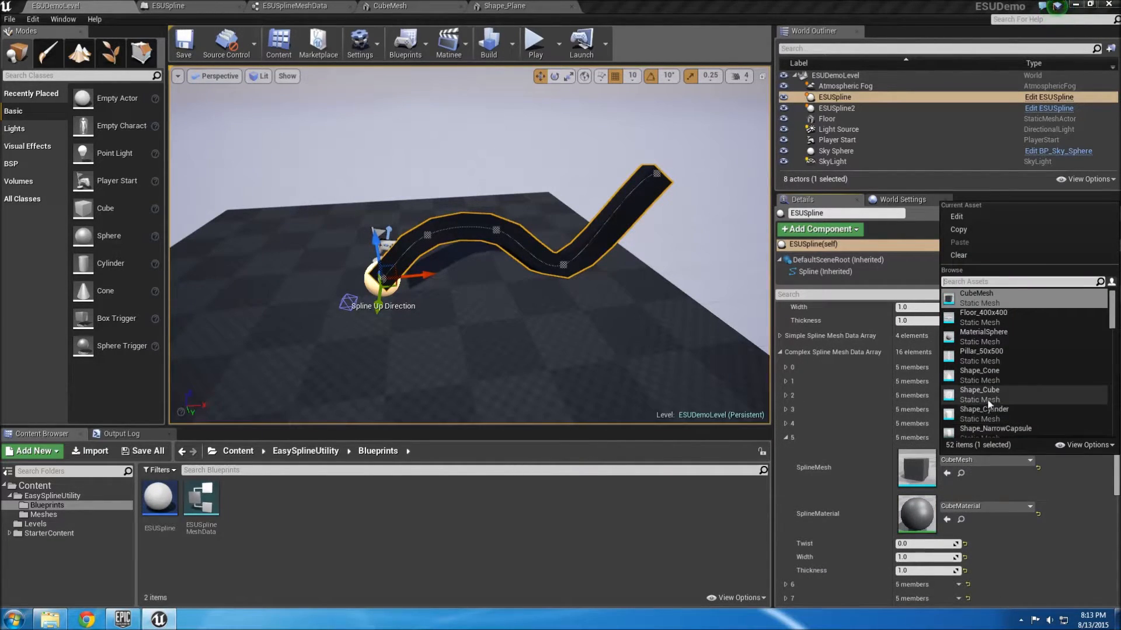
{"action": "left_click", "coordinate": [982, 355]}
{"action": "right_click_drag", "start_coordinate": [660, 327], "coordinate": [199, 309]}
{"action": "key", "text": "s"}
{"action": "key", "text": "d"}
{"action": "key", "text": "w"}
{"action": "mouse_move", "coordinate": [625, 317]}
{"action": "right_mouse_down"}
{"action": "mouse_move", "coordinate": [472, 317]}
{"action": "mouse_move", "coordinate": [622, 317]}
{"action": "right_mouse_up"}
{"action": "key", "text": "w"}
{"action": "key", "text": "s"}
Step: Swap the SplineMesh of complex array element 5 to Shape_Cube and inspect the segment from both sides of the spline
{"action": "left_click", "coordinate": [981, 461]}
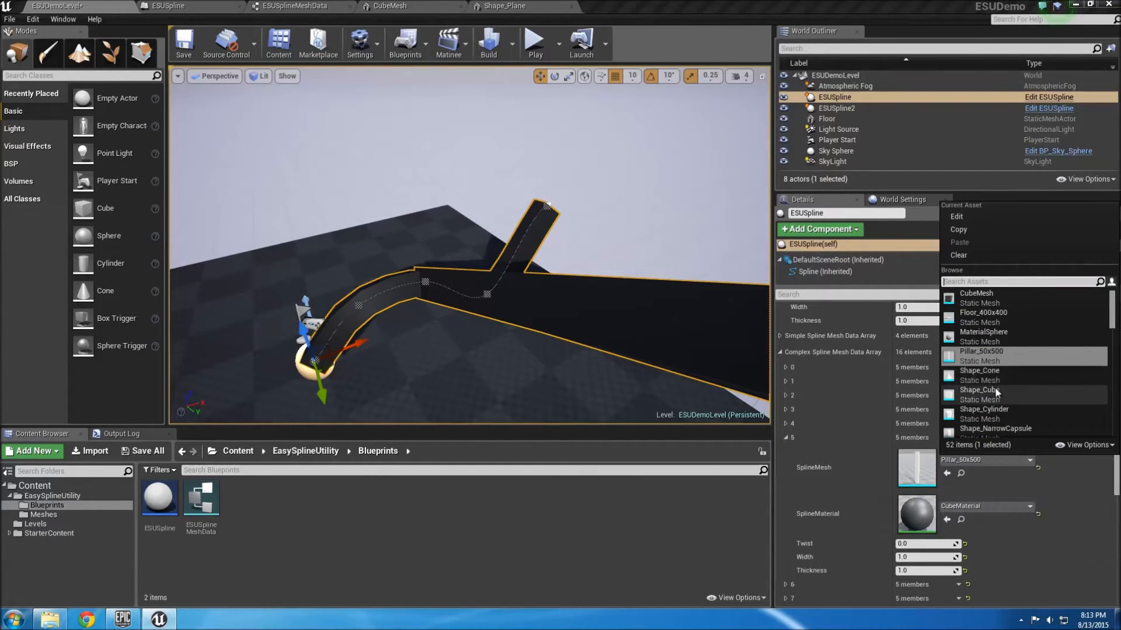
{"action": "left_click", "coordinate": [986, 399]}
{"action": "right_click_drag", "start_coordinate": [676, 340], "coordinate": [750, 310]}
{"action": "key", "text": "d"}
{"action": "key", "text": "w"}
{"action": "key", "text": "a"}
{"action": "key", "text": "w"}
{"action": "key", "text": "d"}
{"action": "key", "text": "w"}
{"action": "key", "text": "a"}
{"action": "key", "text": "w"}
{"action": "right_click_drag", "start_coordinate": [559, 279], "coordinate": [560, 280]}
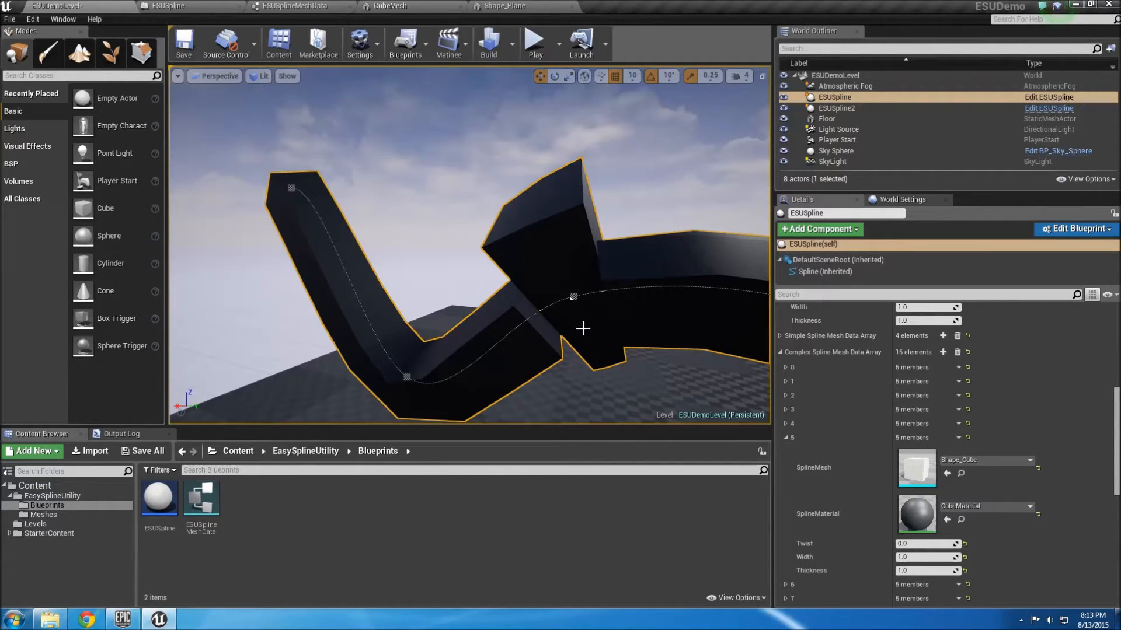
{"action": "key", "text": "d"}
{"action": "mouse_move", "coordinate": [584, 293]}
{"action": "right_mouse_down"}
{"action": "mouse_move", "coordinate": [304, 292]}
{"action": "mouse_move", "coordinate": [280, 274]}
{"action": "mouse_move", "coordinate": [595, 293]}
{"action": "right_mouse_up"}
{"action": "key", "text": "w"}
{"action": "key", "text": "a"}
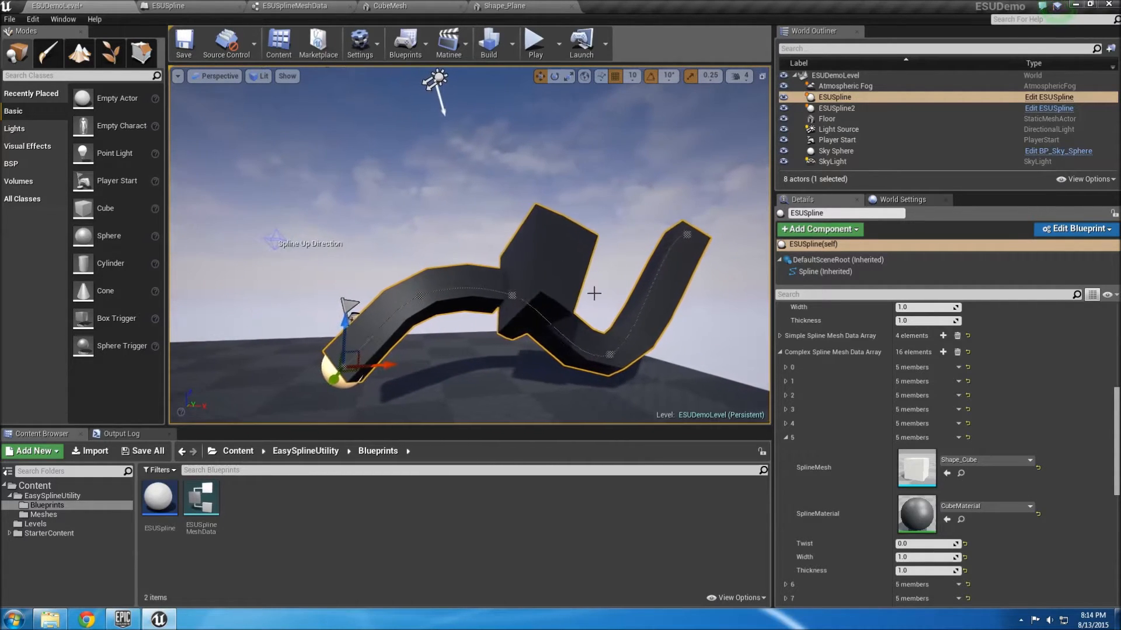
Step: Change the SplineMesh of complex array element 5 to MaterialSphere and view the segment
{"action": "left_click", "coordinate": [951, 463]}
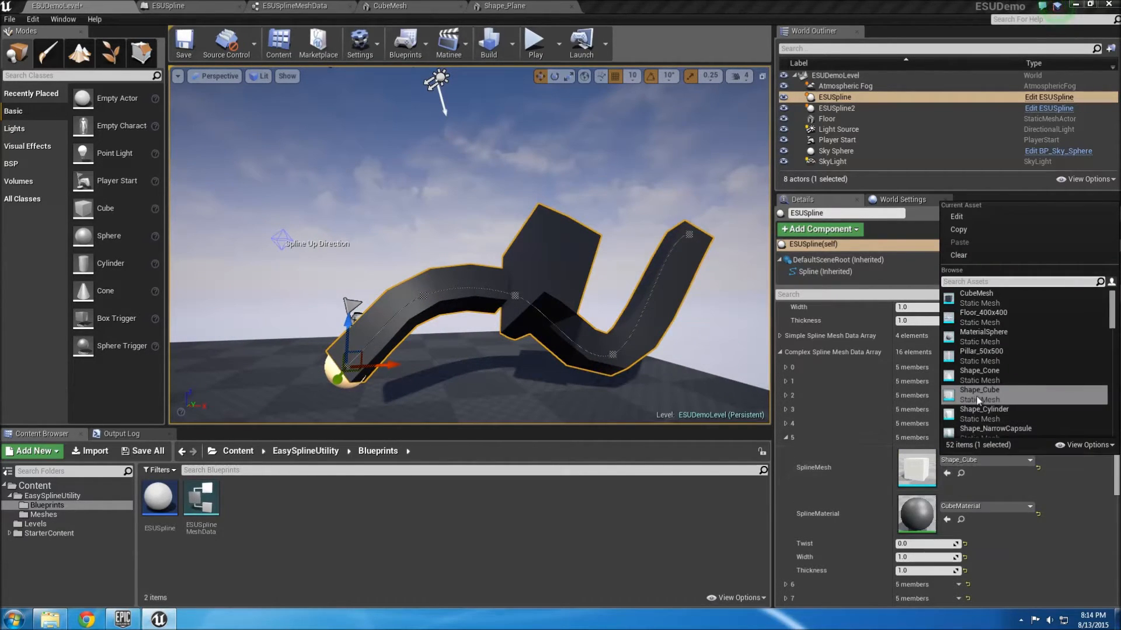
{"action": "left_click", "coordinate": [977, 339]}
{"action": "right_click_drag", "start_coordinate": [603, 358], "coordinate": [575, 343]}
{"action": "key", "text": "w"}
{"action": "key", "text": "d"}
{"action": "key", "text": "w"}
{"action": "key", "text": "s"}
{"action": "key", "text": "e"}
{"action": "key", "text": "e"}
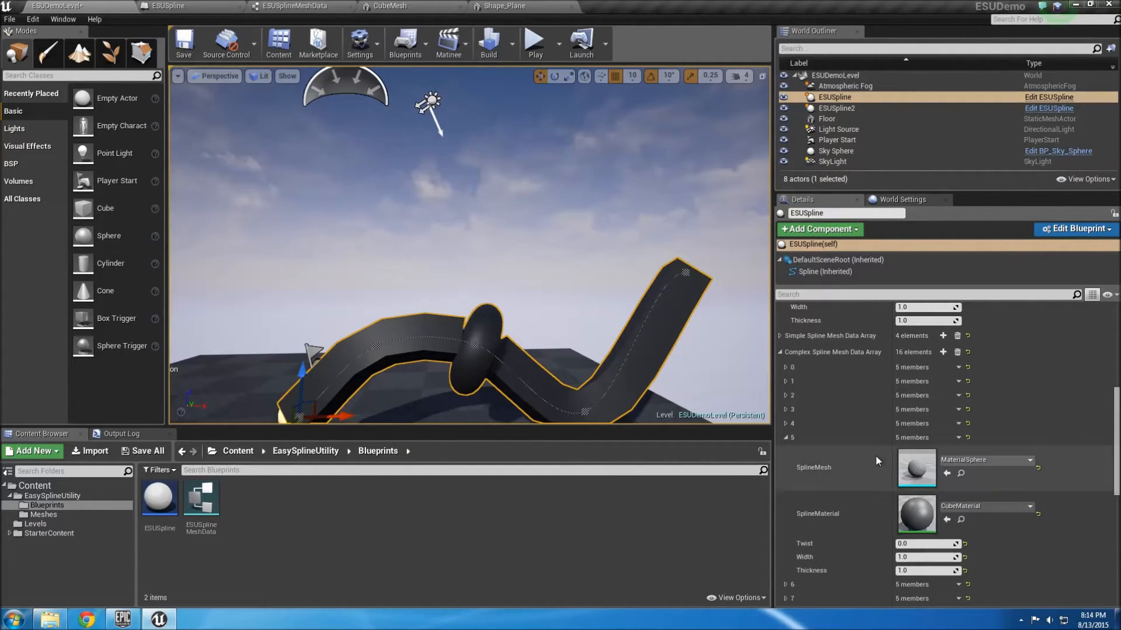
Step: Nudge the Thickness of complex array element 5, and restore it to 1
{"action": "scroll", "coordinate": [826, 440], "scroll_direction": "down", "scroll_amount": 2}
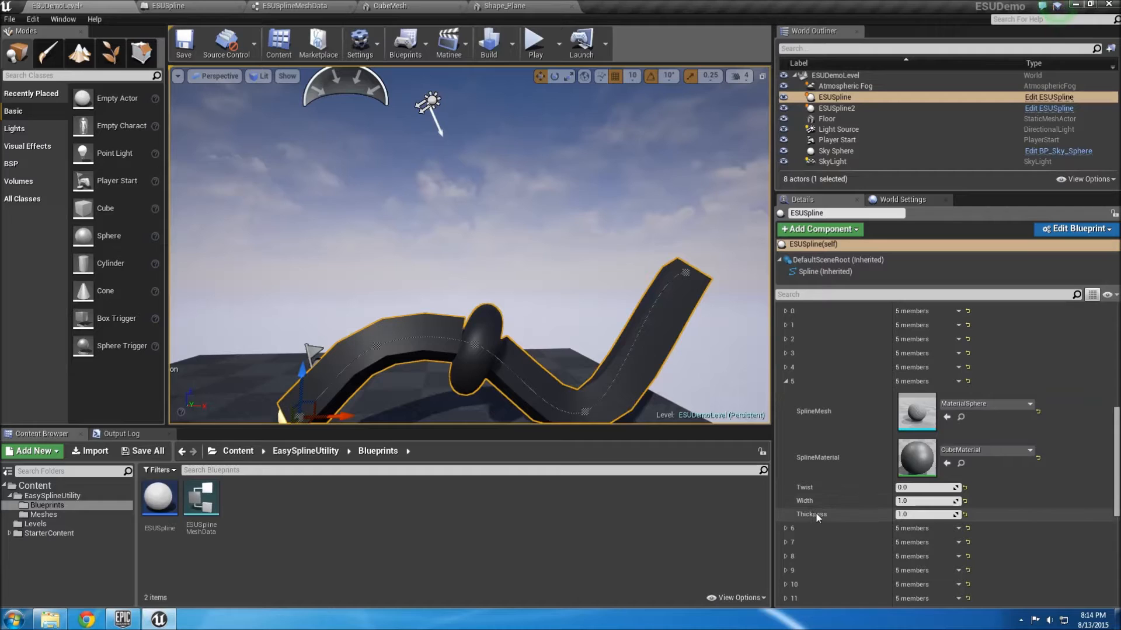
{"action": "left_click_drag", "start_coordinate": [904, 514], "coordinate": [911, 515]}
{"action": "left_click", "coordinate": [911, 515]}
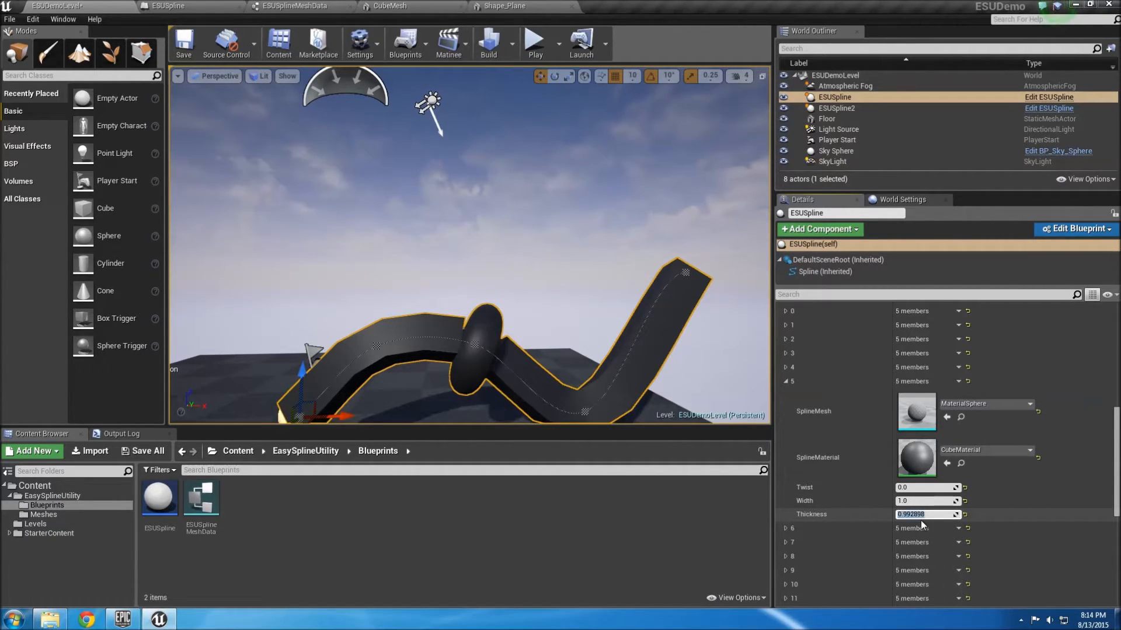
{"action": "type", "text": "1"}
{"action": "key", "text": "Return"}
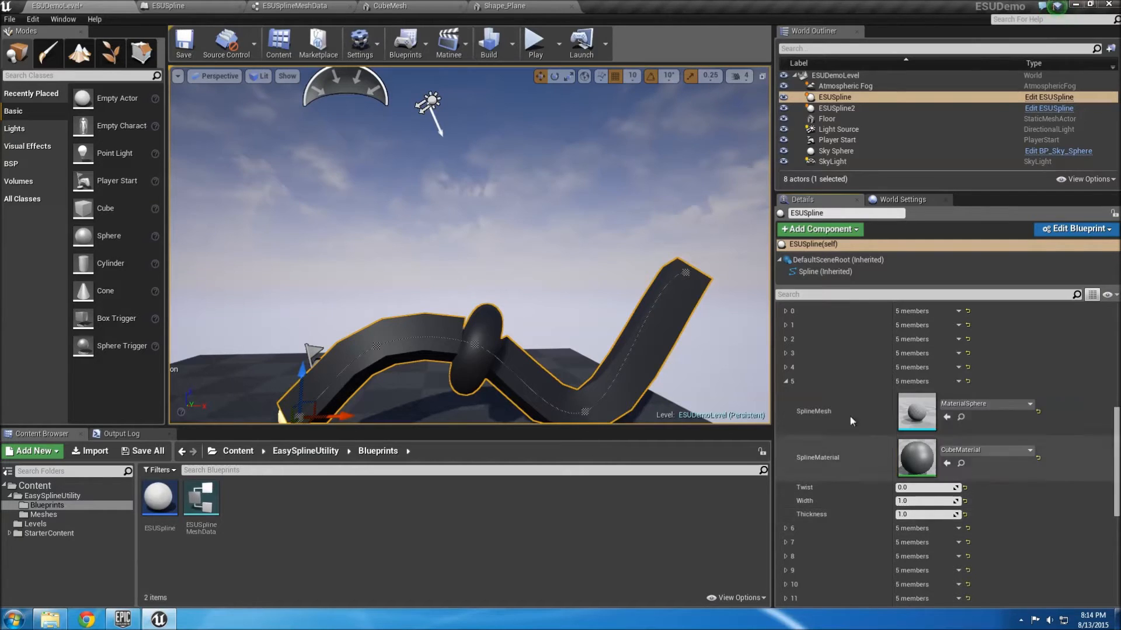
Step: Collapse element 5 and assign MaterialSphere as the SplineMesh of complex array element 2
{"action": "left_click", "coordinate": [785, 382]}
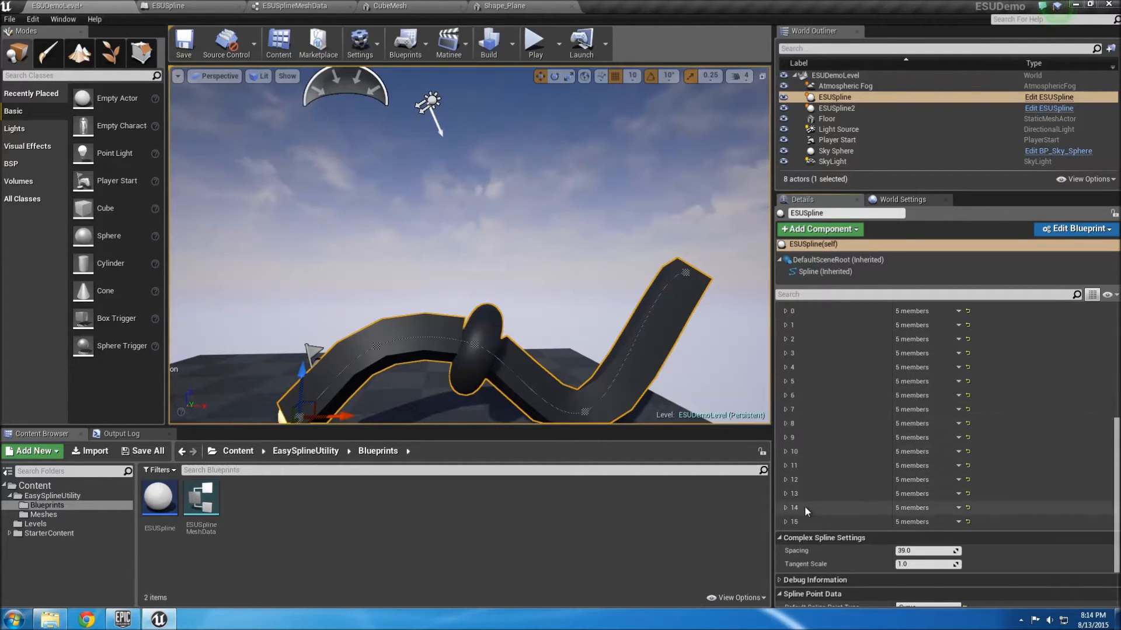
{"action": "scroll", "coordinate": [806, 502], "scroll_direction": "up", "scroll_amount": 2}
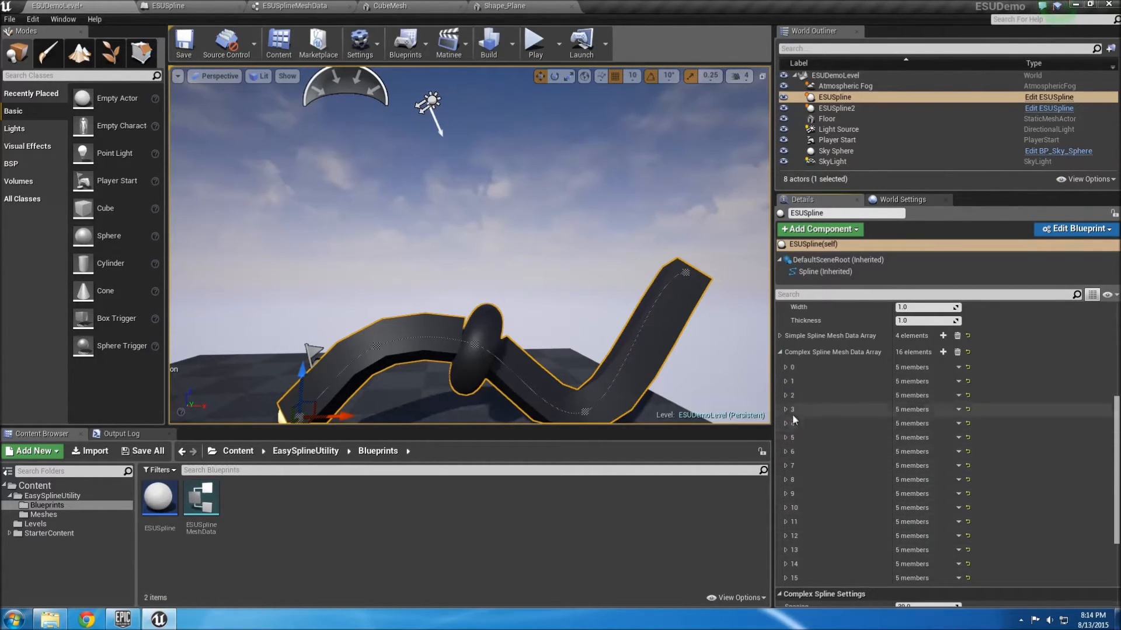
{"action": "left_click", "coordinate": [786, 396]}
{"action": "left_click", "coordinate": [951, 418]}
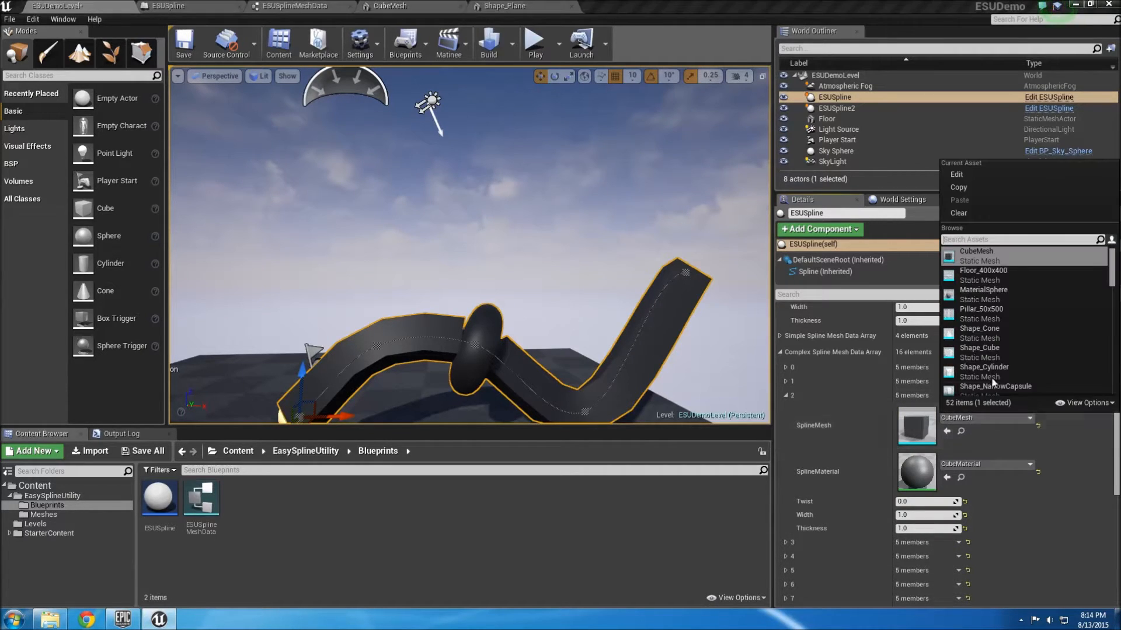
{"action": "left_click", "coordinate": [975, 286]}
Step: Assign MaterialSphere as the SplineMesh of complex array element 7 and view the whole spline
{"action": "scroll", "coordinate": [824, 480], "scroll_direction": "down", "scroll_amount": 3}
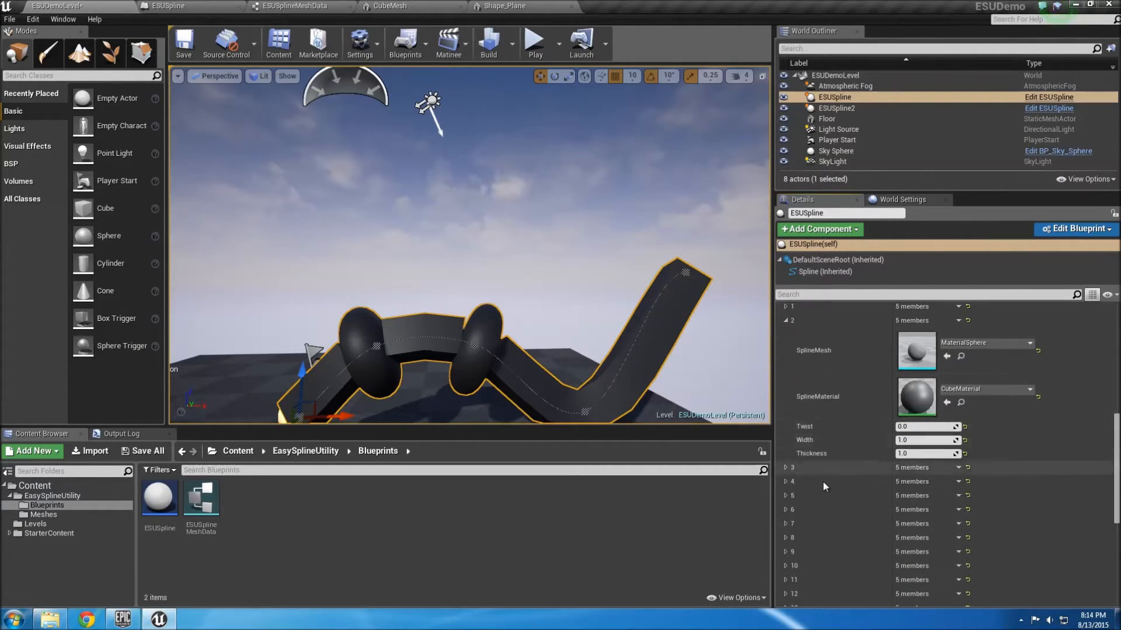
{"action": "left_click", "coordinate": [784, 523]}
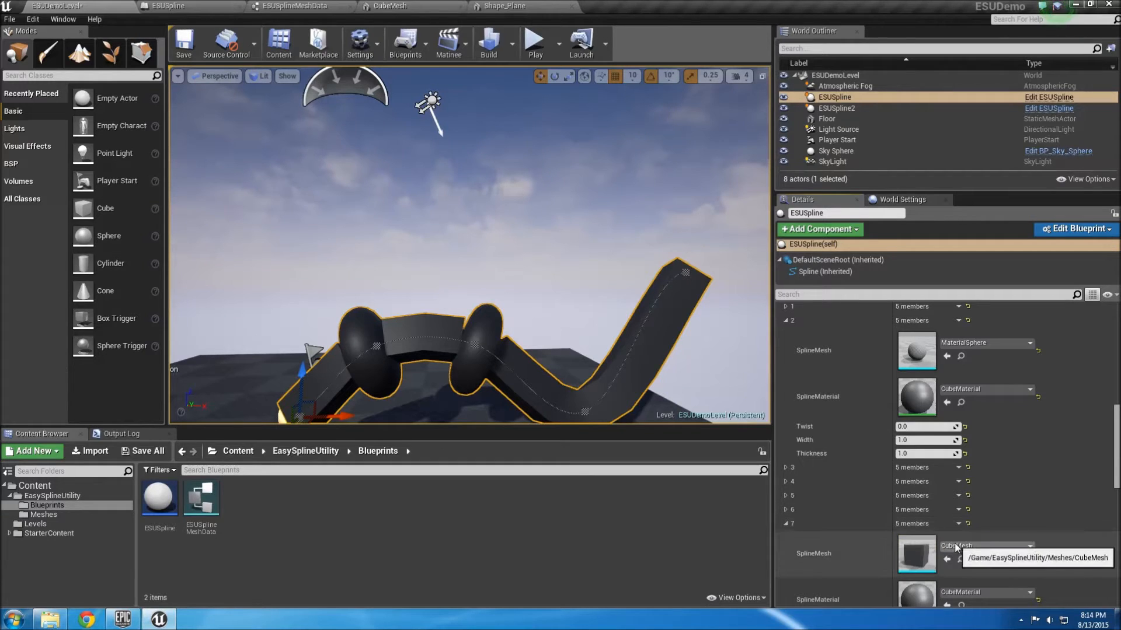
{"action": "left_click", "coordinate": [985, 545]}
{"action": "left_click", "coordinate": [969, 420]}
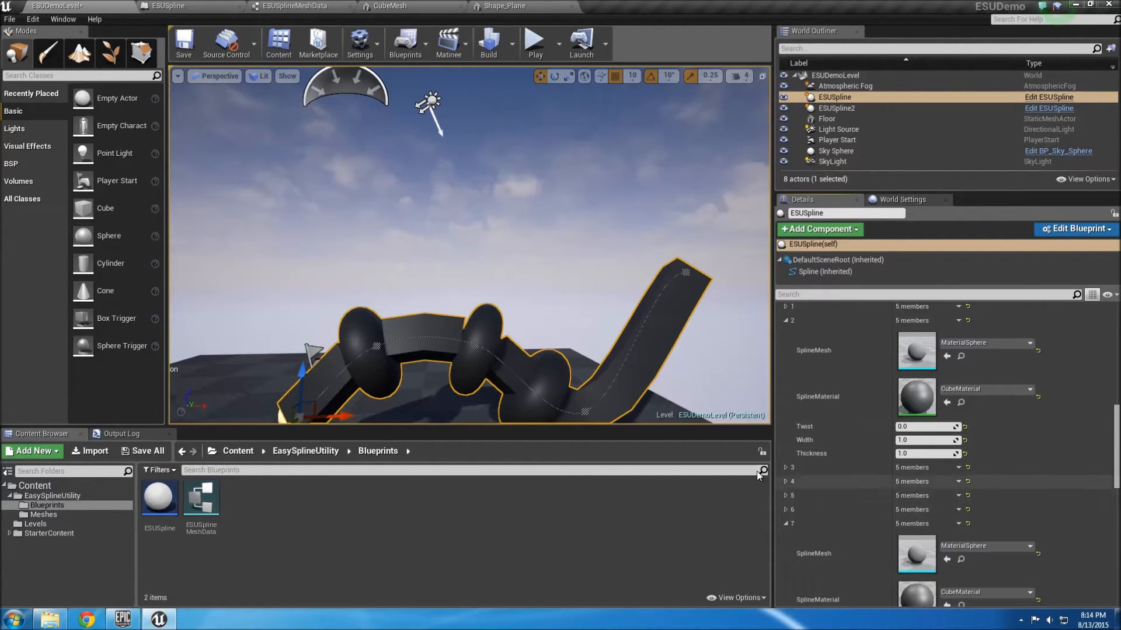
{"action": "right_click_drag", "start_coordinate": [469, 245], "coordinate": [584, 333]}
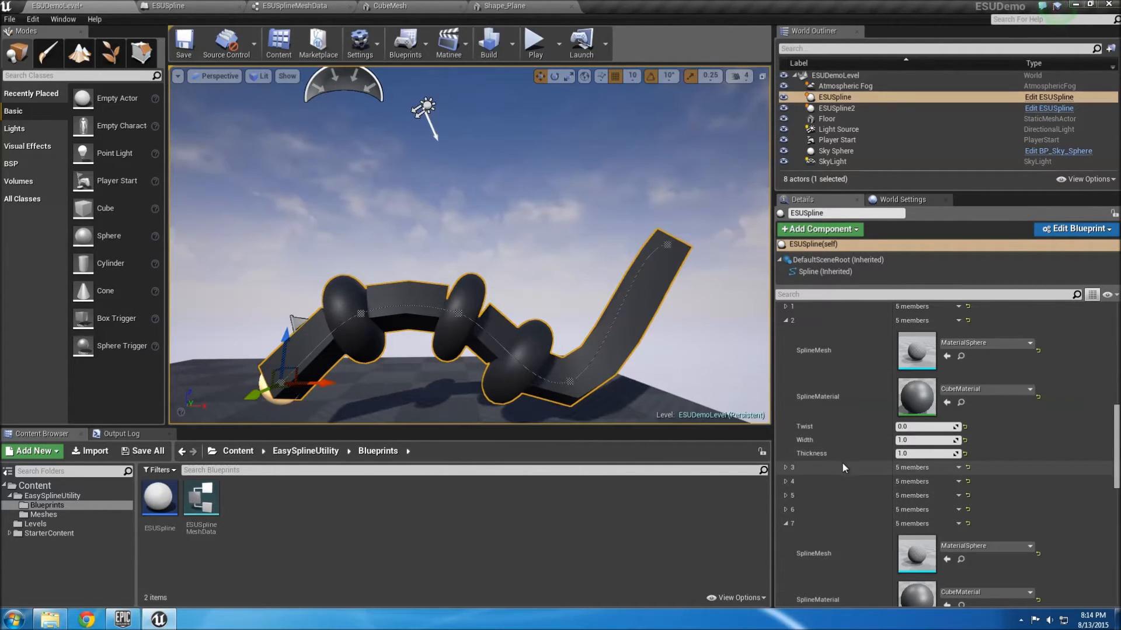
Step: Replace the SplineMesh of complex array element 2 with Pillar_50x500 and view its direction along the spline
{"action": "scroll", "coordinate": [832, 385], "scroll_direction": "up", "scroll_amount": 3}
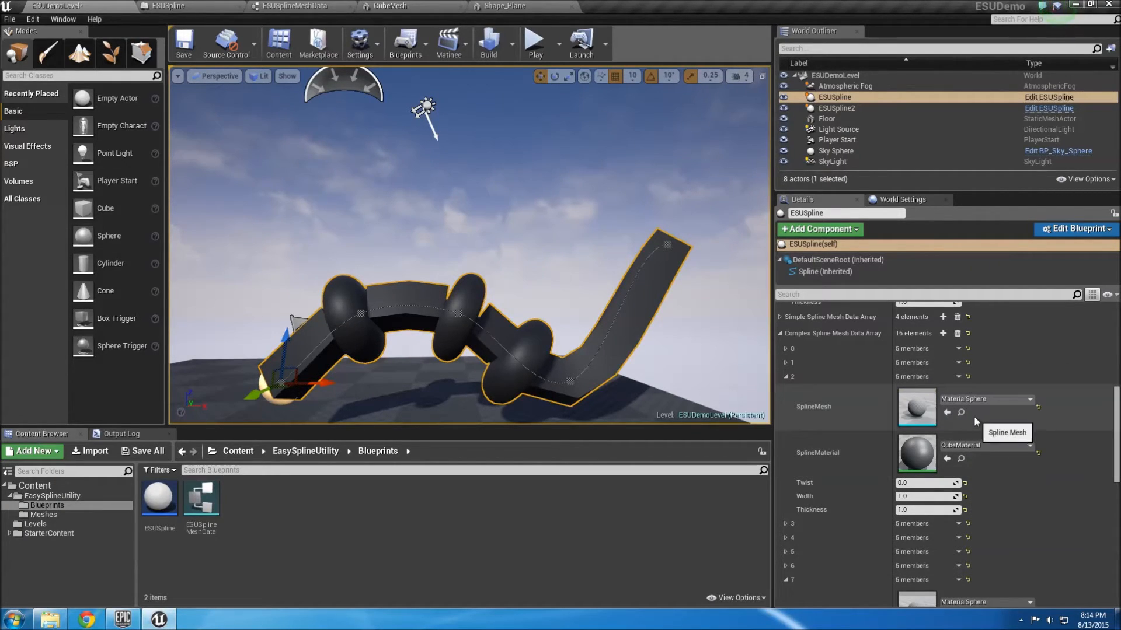
{"action": "left_click", "coordinate": [987, 400]}
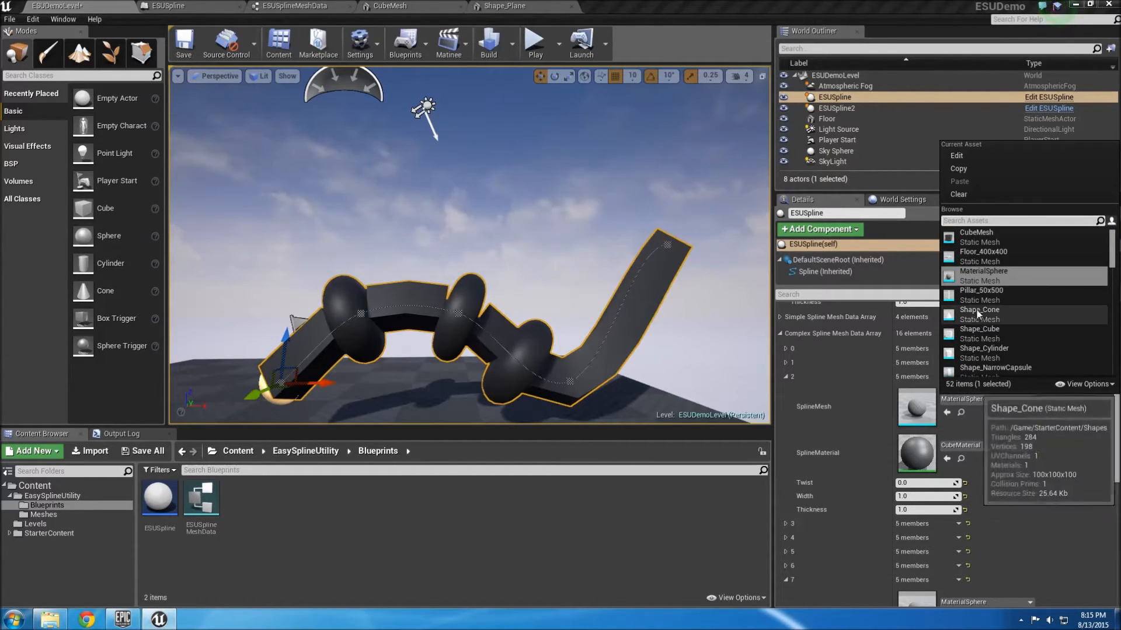
{"action": "left_click", "coordinate": [981, 294]}
{"action": "mouse_move", "coordinate": [705, 353]}
{"action": "right_mouse_down"}
{"action": "mouse_move", "coordinate": [683, 327]}
{"action": "mouse_move", "coordinate": [694, 373]}
{"action": "mouse_move", "coordinate": [705, 353]}
{"action": "right_mouse_up"}
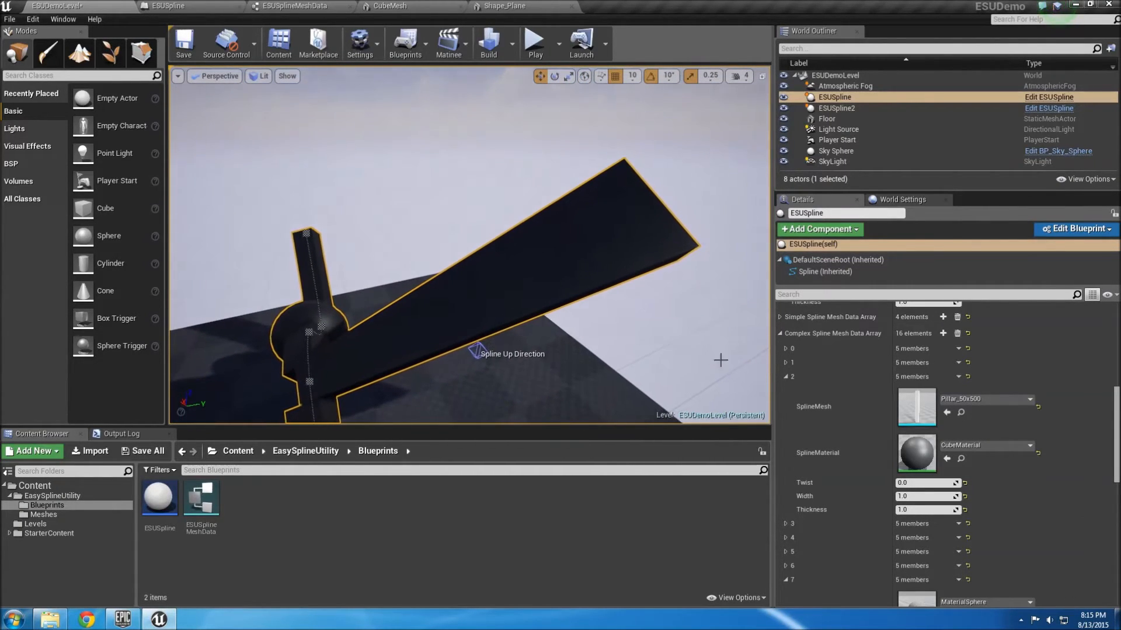
Step: Examine the Pillar_50x500 mesh's long axis in the static mesh editor, and return to the ESUDemoLevel
{"action": "double_click", "coordinate": [905, 411]}
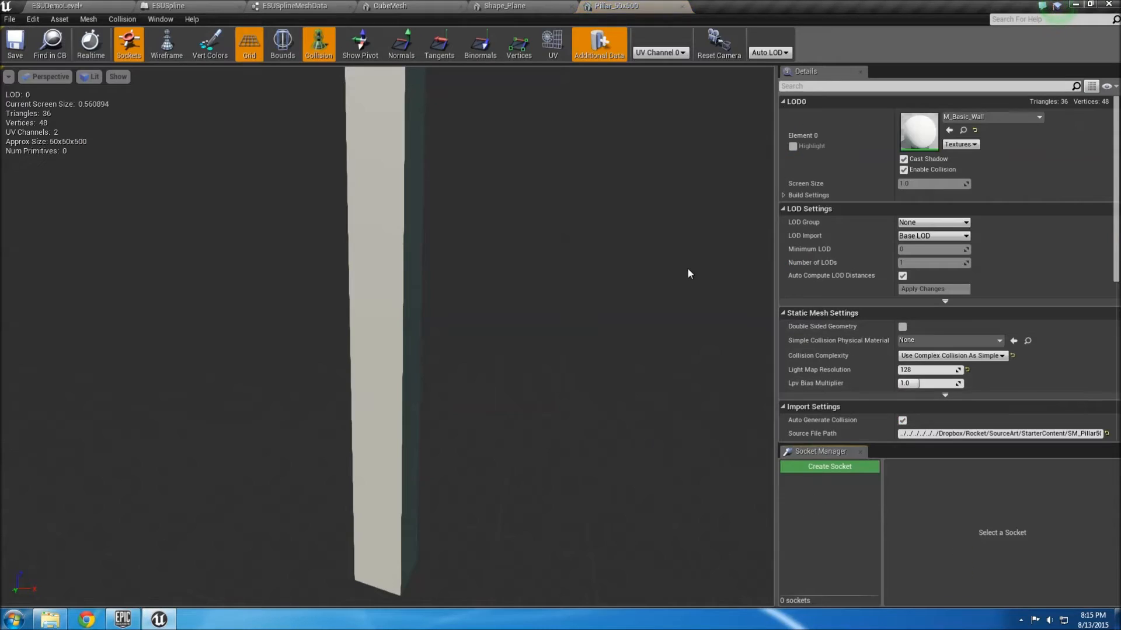
{"action": "mouse_move", "coordinate": [481, 214]}
{"action": "right_mouse_down"}
{"action": "mouse_move", "coordinate": [496, 263]}
{"action": "mouse_move", "coordinate": [481, 214]}
{"action": "right_mouse_up"}
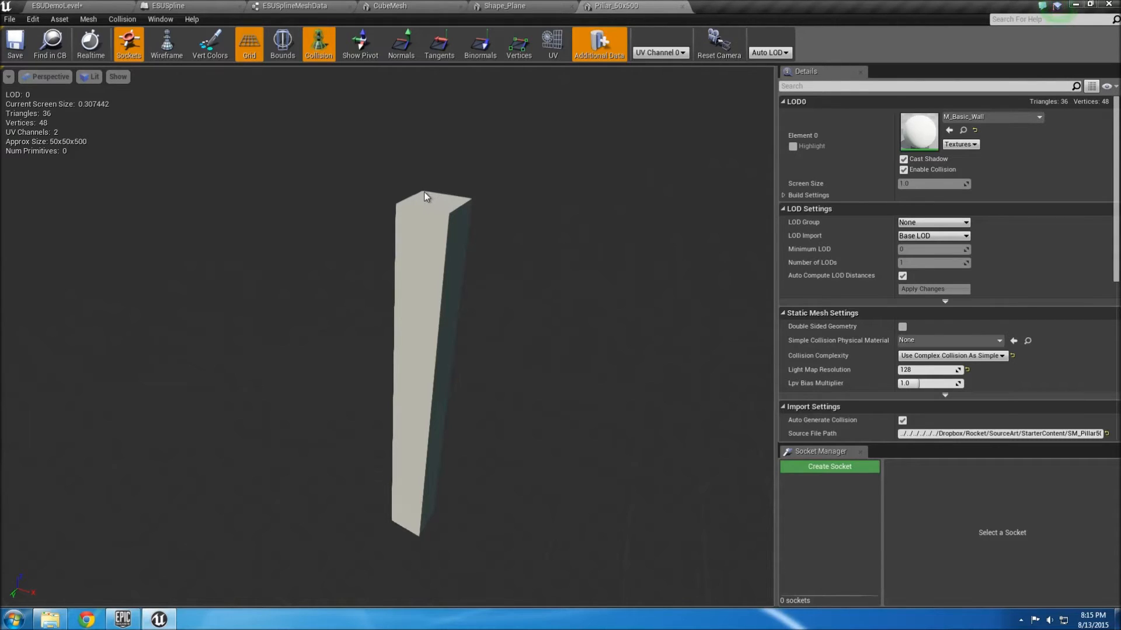
{"action": "right_click_drag", "start_coordinate": [430, 211], "coordinate": [410, 267]}
{"action": "right_click_drag", "start_coordinate": [414, 310], "coordinate": [426, 150]}
{"action": "left_click", "coordinate": [80, 8]}
Step: Examine how the pillar segment extends sideways from the spline, and locate the Spline Mesh Forward Axis setting
{"action": "right_click_drag", "start_coordinate": [298, 169], "coordinate": [274, 225]}
{"action": "right_click_drag", "start_coordinate": [385, 277], "coordinate": [425, 280]}
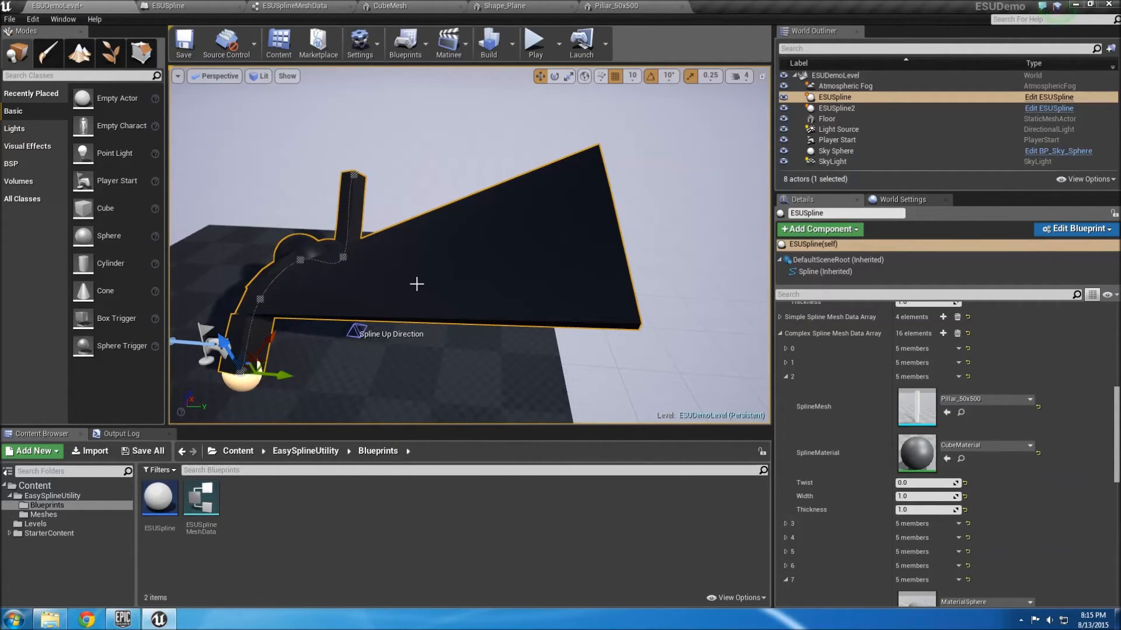
{"action": "scroll", "coordinate": [887, 401], "scroll_direction": "up", "scroll_amount": 10}
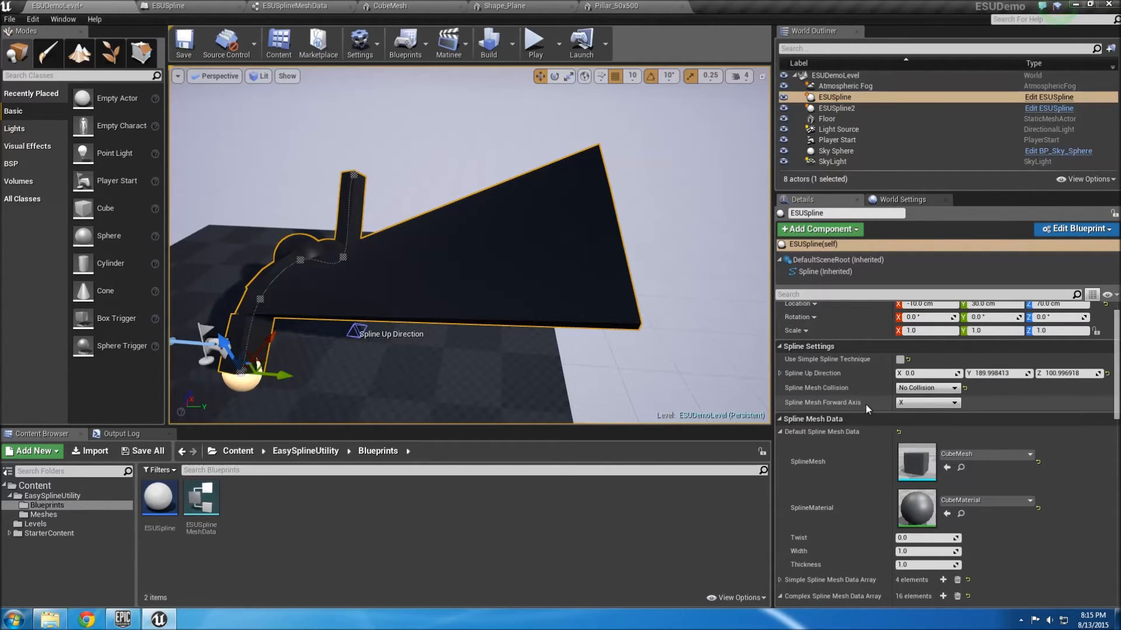
{"action": "right_click_drag", "start_coordinate": [457, 247], "coordinate": [601, 248]}
{"action": "key", "text": "w"}
{"action": "key", "text": "s"}
{"action": "key", "text": "a"}
{"action": "key", "text": "s"}
{"action": "key", "text": "s"}
{"action": "key", "text": "d"}
{"action": "key", "text": "a"}
{"action": "key", "text": "w"}
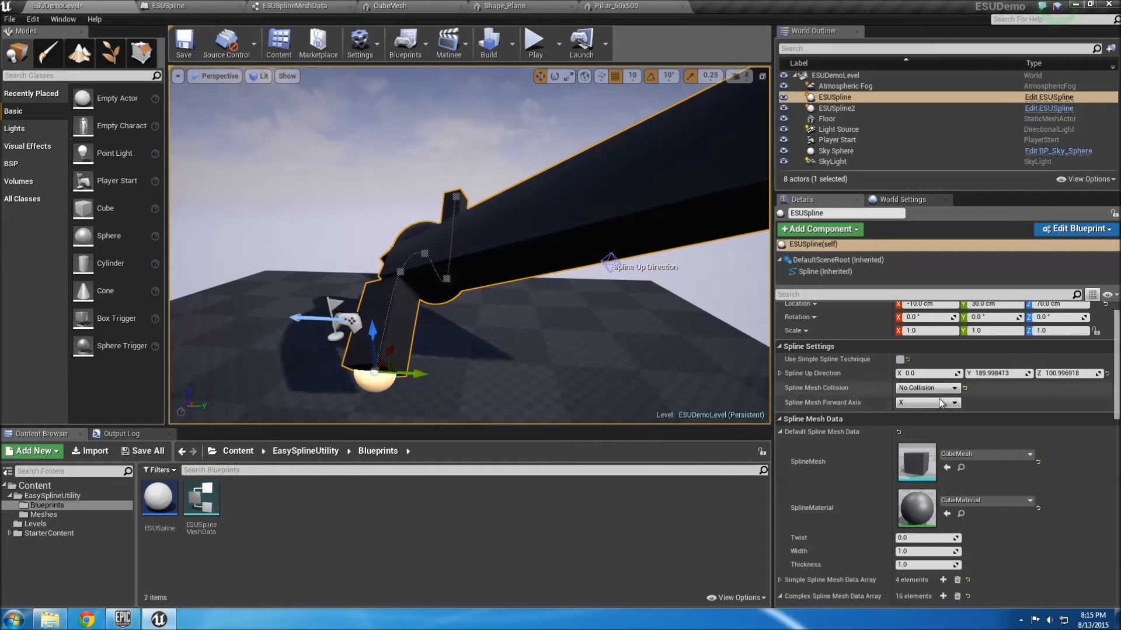
Step: Set the Spline Mesh Forward Axis to Z and inspect the pillar segment's orientation along the whole spline
{"action": "left_click", "coordinate": [920, 403]}
{"action": "left_click", "coordinate": [920, 401]}
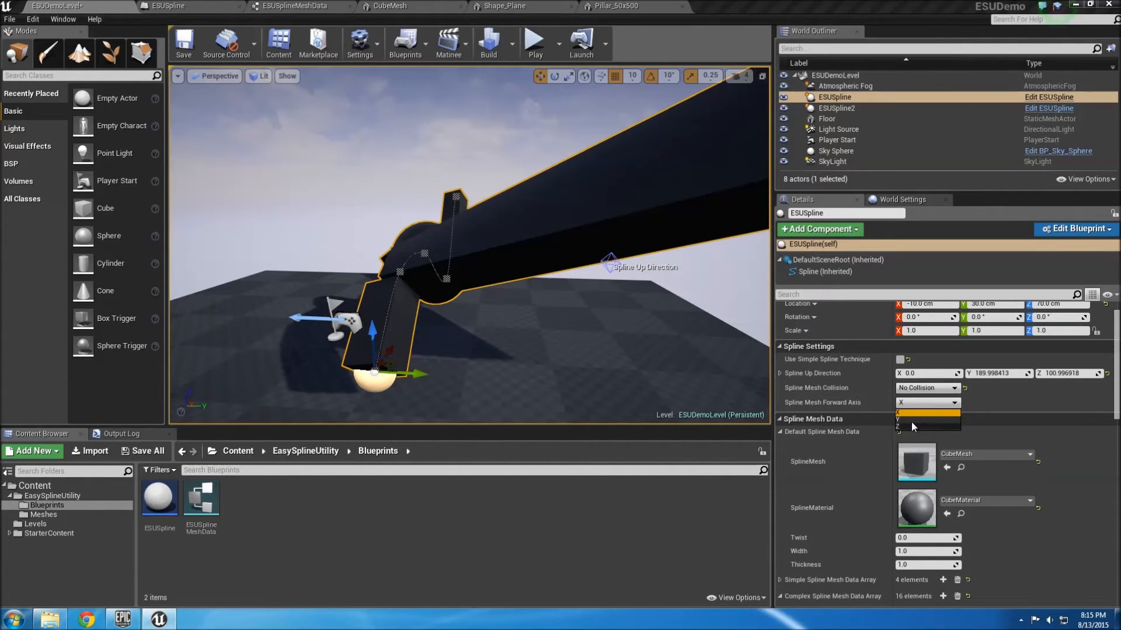
{"action": "left_click", "coordinate": [910, 426]}
{"action": "right_click_drag", "start_coordinate": [583, 251], "coordinate": [505, 287]}
{"action": "key", "text": "w"}
{"action": "key", "text": "d"}
{"action": "key", "text": "s"}
{"action": "key", "text": "d"}
{"action": "key", "text": "w"}
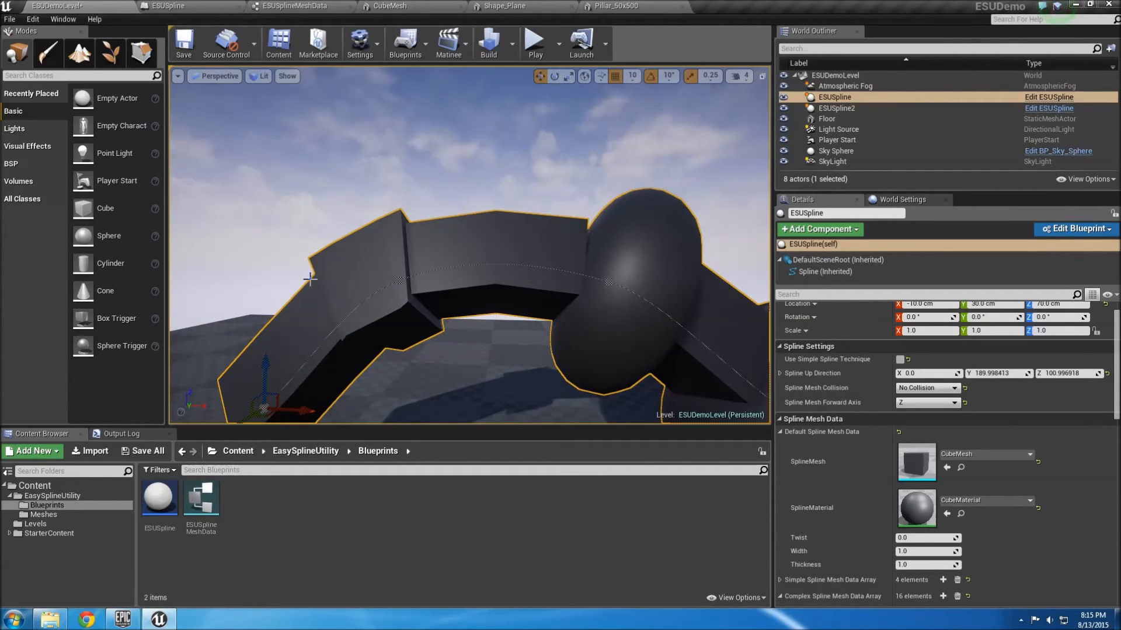
{"action": "right_click_drag", "start_coordinate": [371, 270], "coordinate": [394, 266]}
{"action": "key", "text": "a"}
{"action": "right_click_drag", "start_coordinate": [535, 261], "coordinate": [587, 254]}
{"action": "mouse_move", "coordinate": [460, 288]}
{"action": "right_mouse_down"}
{"action": "mouse_move", "coordinate": [487, 289]}
{"action": "mouse_move", "coordinate": [412, 292]}
{"action": "mouse_move", "coordinate": [508, 277]}
{"action": "mouse_move", "coordinate": [476, 285]}
{"action": "right_mouse_up"}
{"action": "key", "text": "s"}
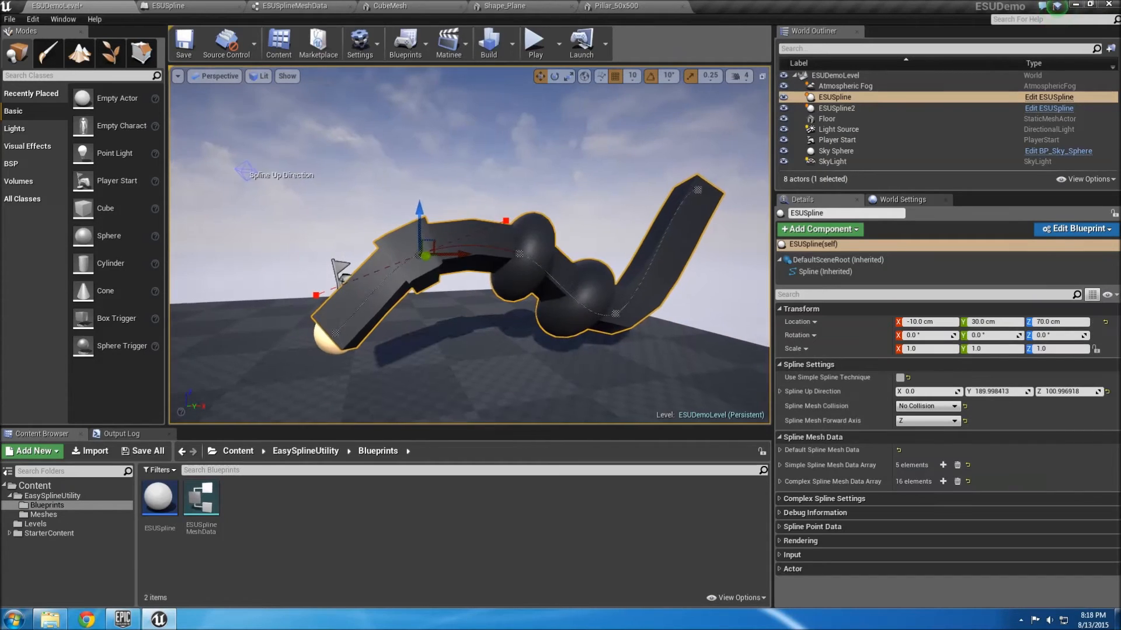
Step: Enable Use Simple Spline Technique and assign Shape_Cylinder as the SplineMesh of simple array element 0
{"action": "right_click_drag", "start_coordinate": [625, 322], "coordinate": [625, 321]}
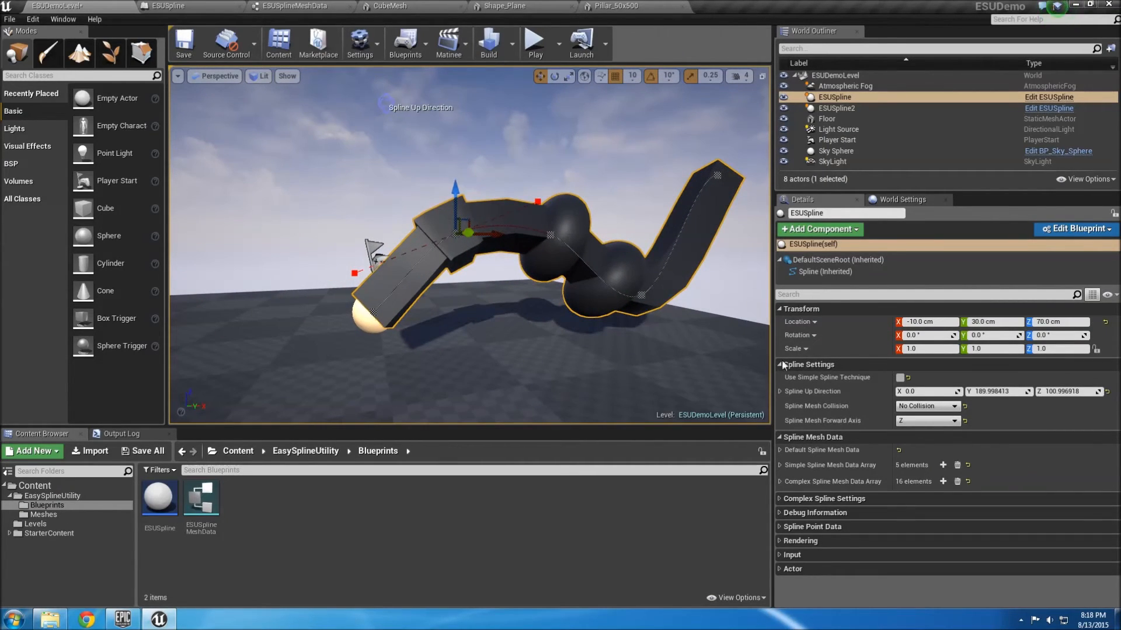
{"action": "left_click", "coordinate": [900, 378]}
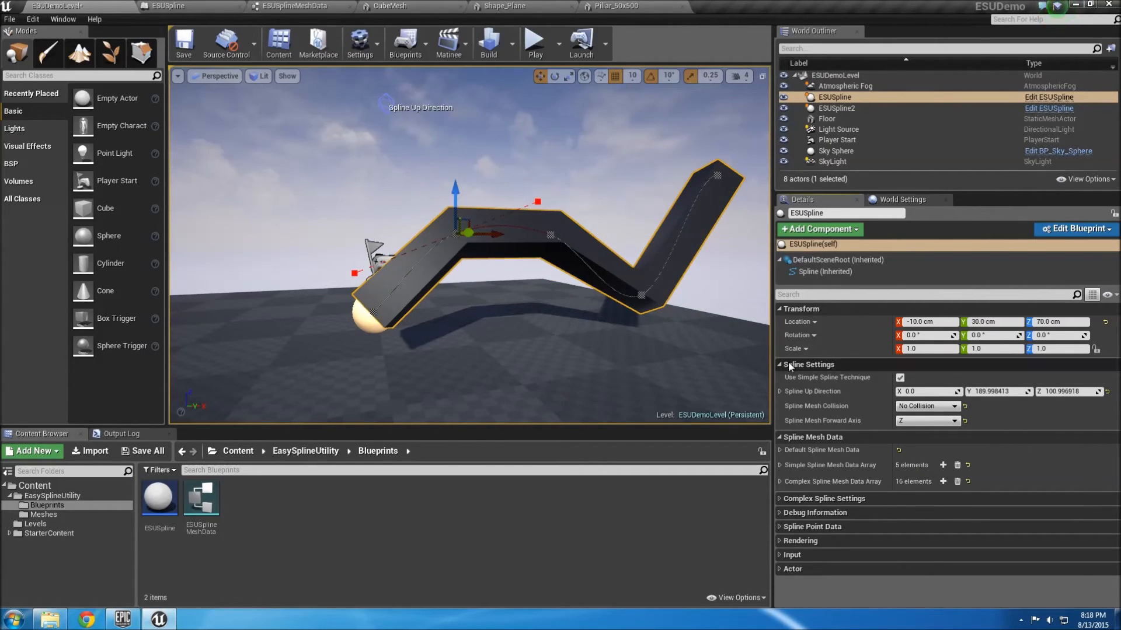
{"action": "left_click", "coordinate": [780, 466]}
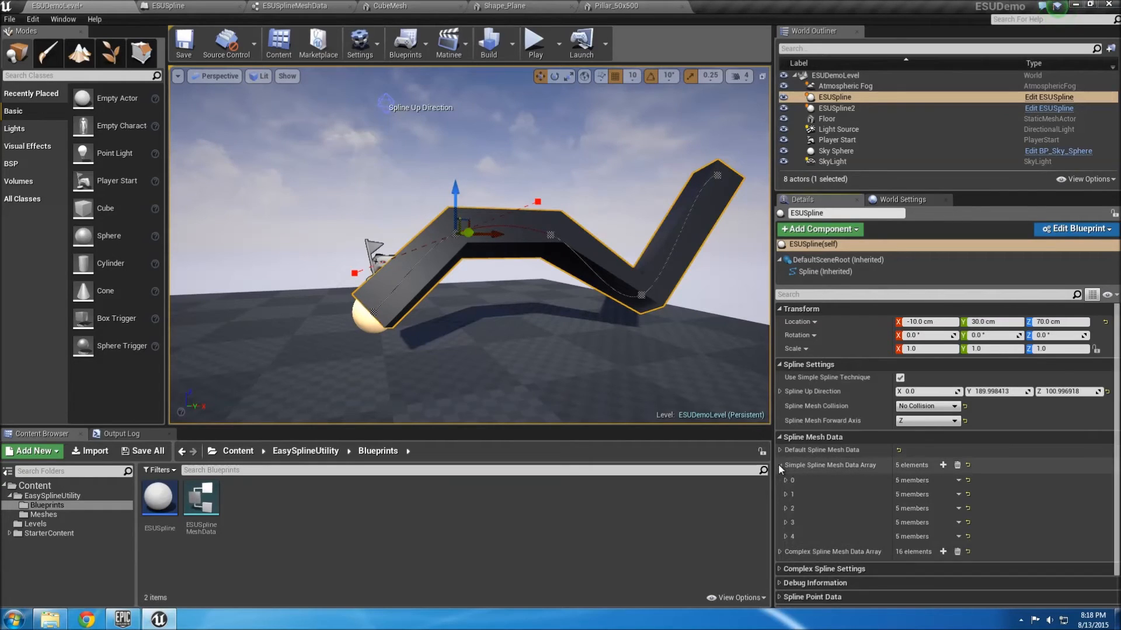
{"action": "left_click", "coordinate": [783, 480]}
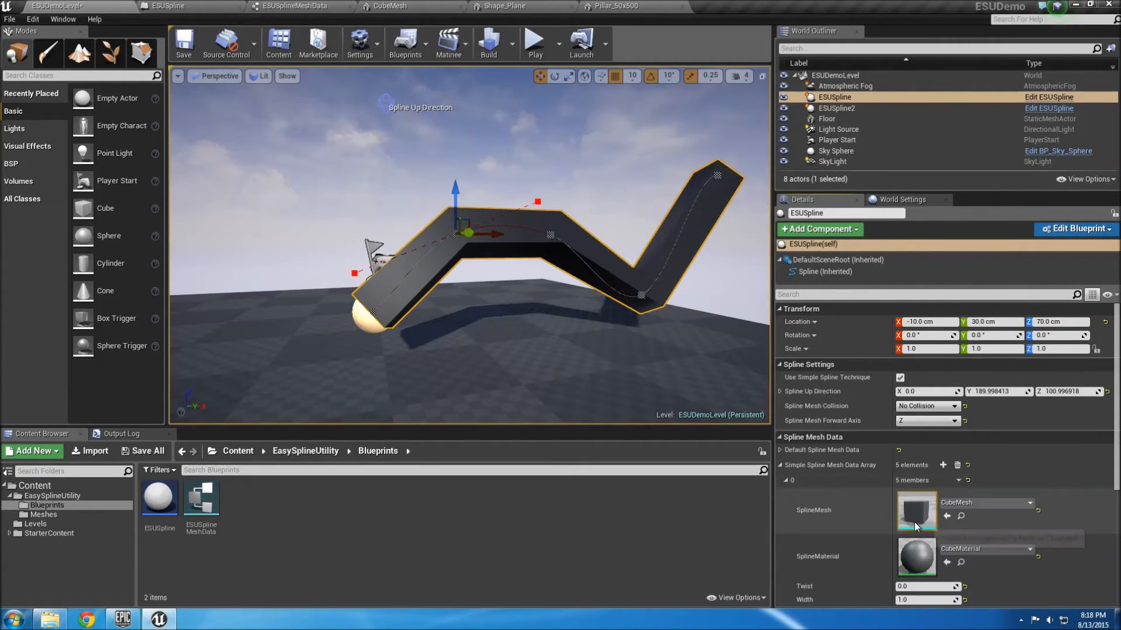
{"action": "left_click", "coordinate": [985, 503]}
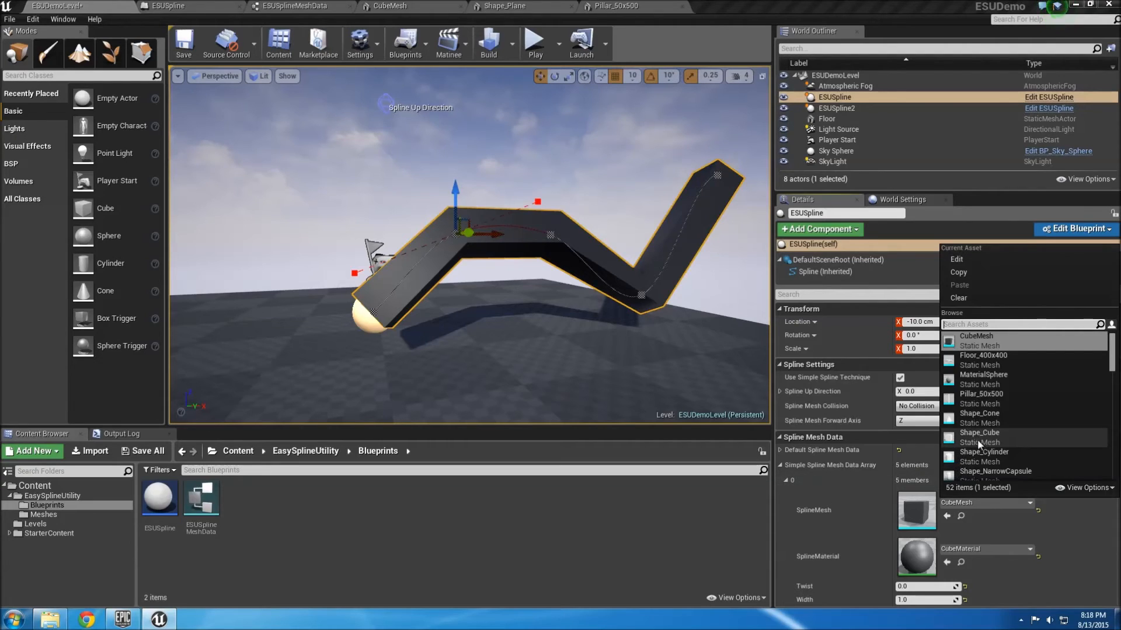
{"action": "left_click", "coordinate": [997, 457]}
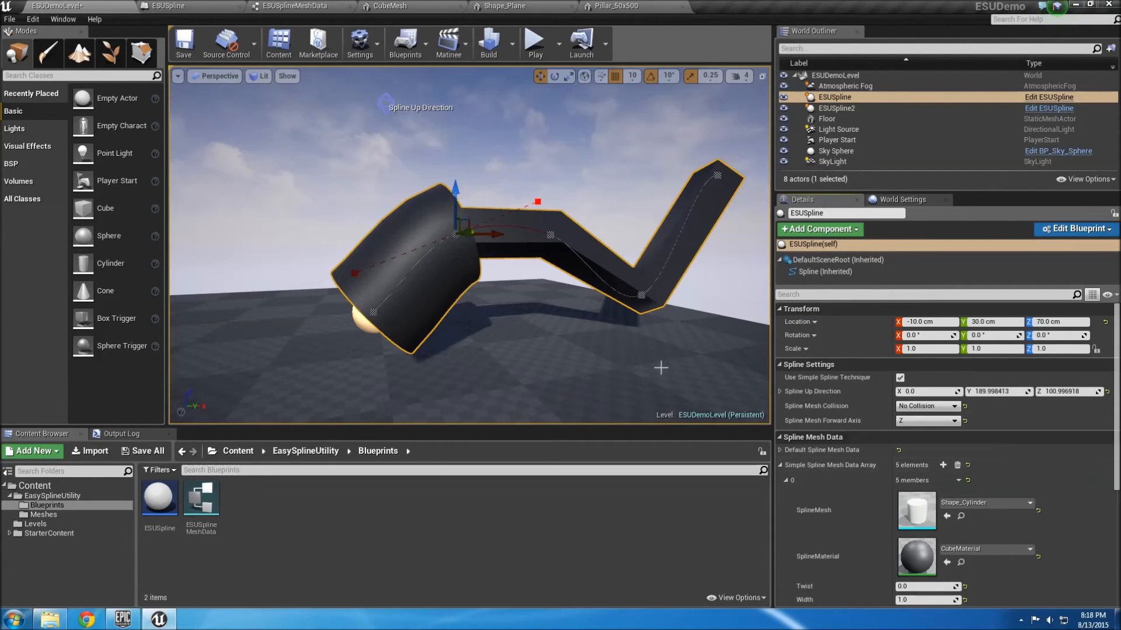
{"action": "right_click_drag", "start_coordinate": [719, 358], "coordinate": [688, 358]}
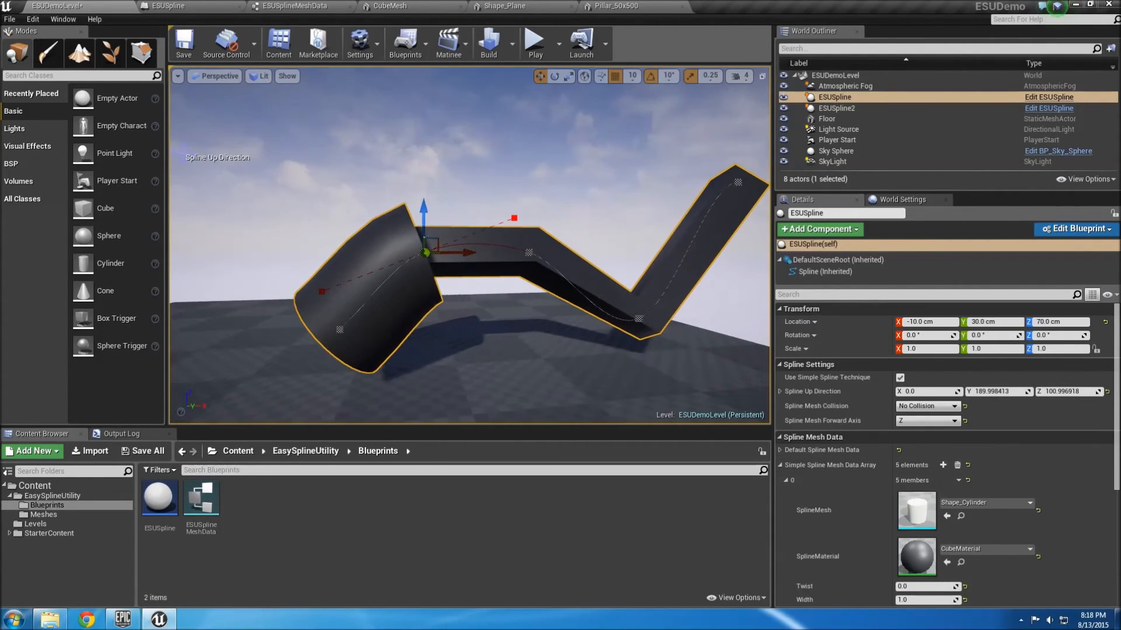
Step: Switch the simple spline technique off and back on to compare the complex and simple segment meshes
{"action": "left_click", "coordinate": [900, 380]}
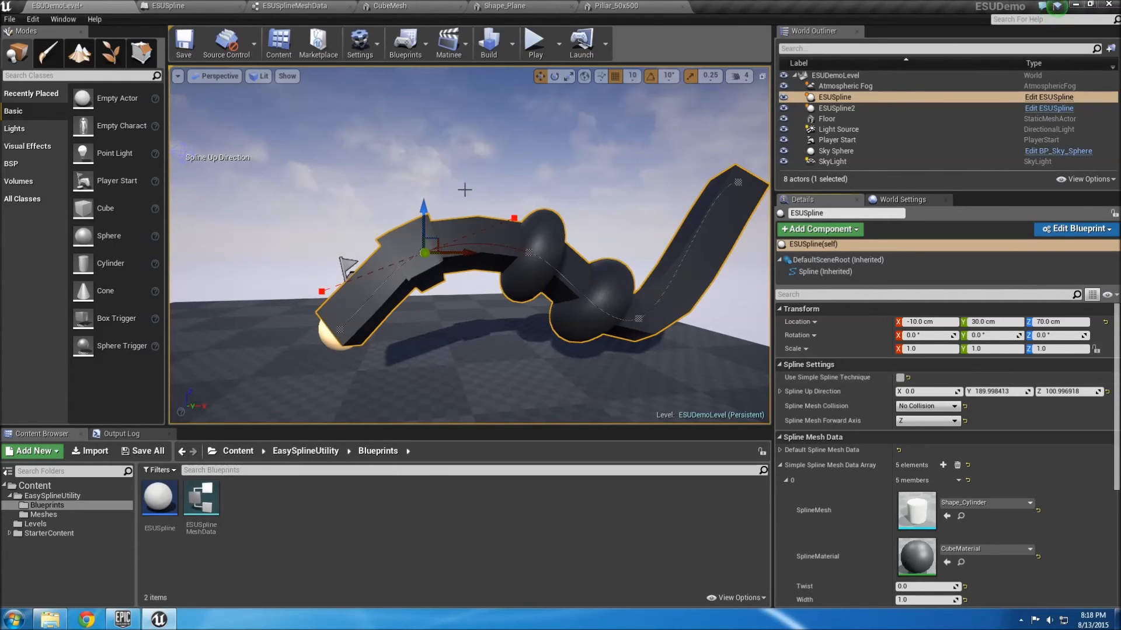
{"action": "left_click", "coordinate": [900, 377]}
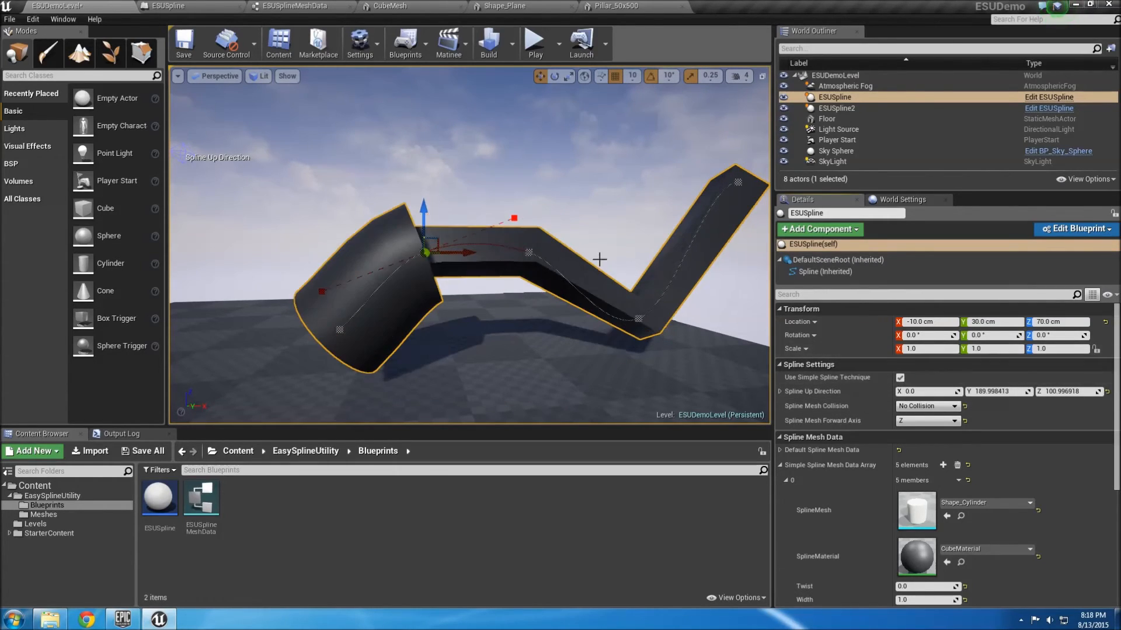
{"action": "right_click_drag", "start_coordinate": [588, 300], "coordinate": [613, 298]}
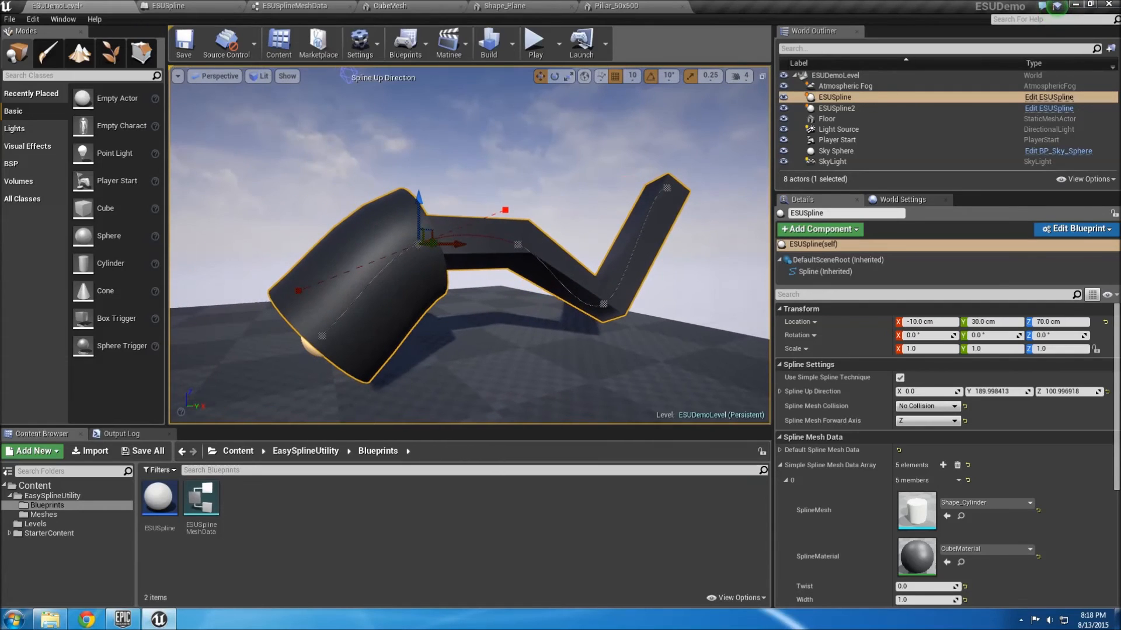